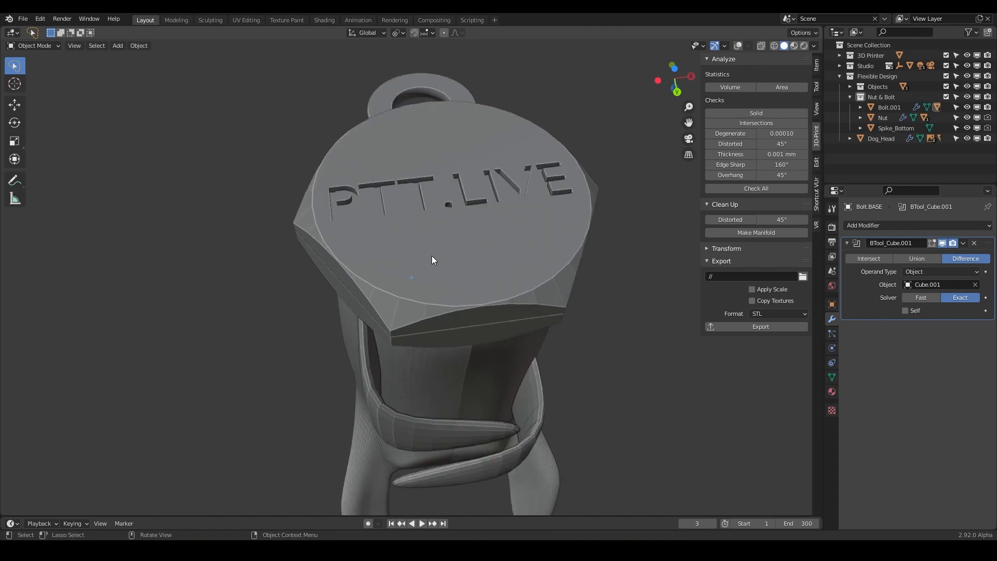
# - Save the project as a new file named DHPD_D12.blend
pyautogui.moveTo(403, 295); pyautogui.dragTo(241, 204, button='middle')
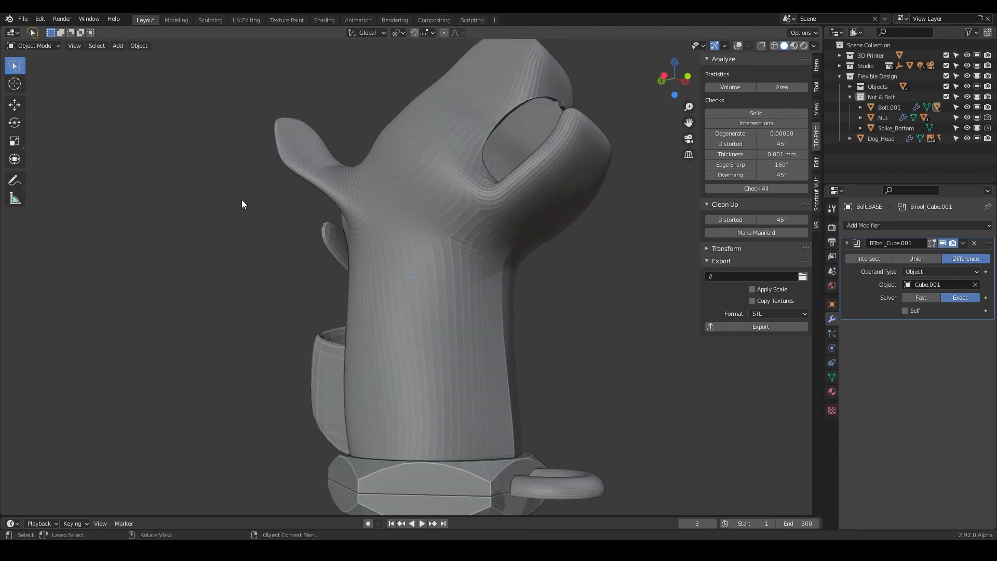
pyautogui.click(23, 20)
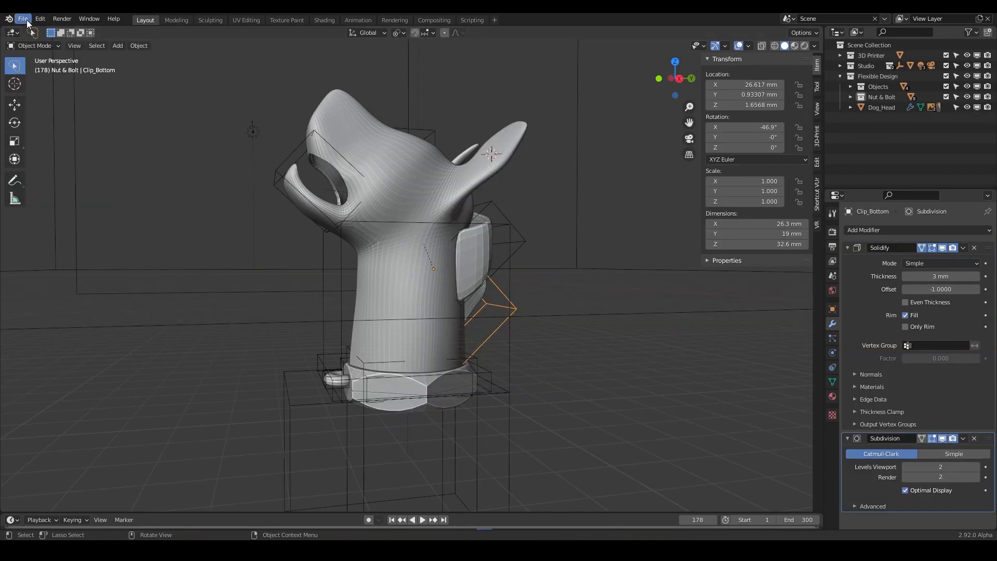
pyautogui.click(27, 20)
pyautogui.click(42, 97)
pyautogui.click(333, 384)
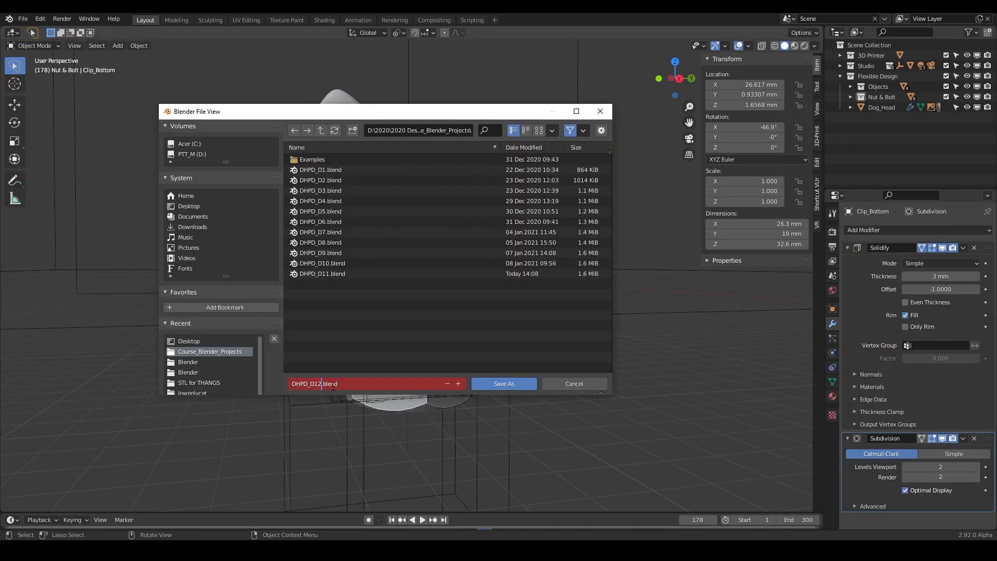
pyautogui.click(506, 384)
pyautogui.click(501, 382)
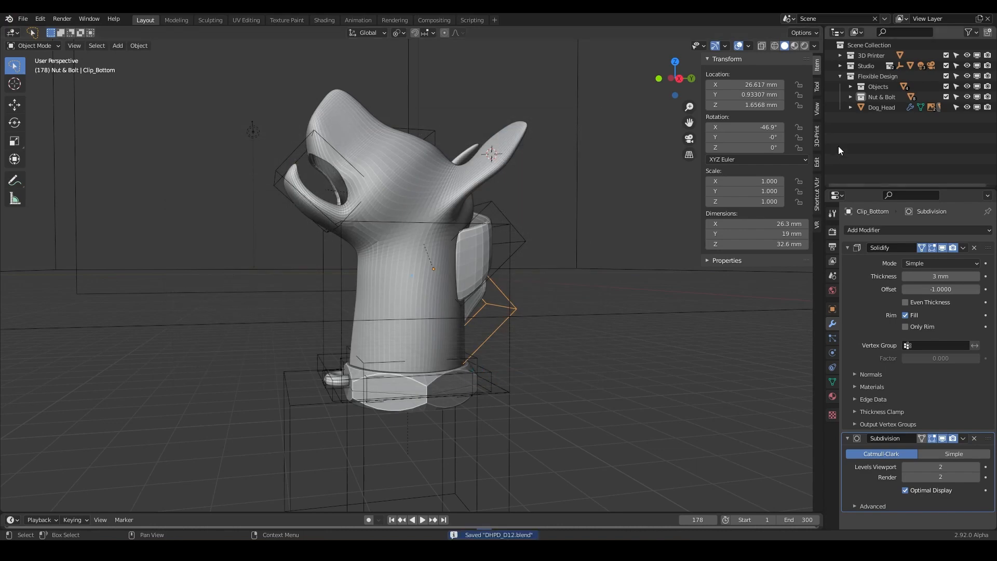
# - Hide the Dog_Head object and select the hexagonal bolt base beneath it
pyautogui.click(882, 107)
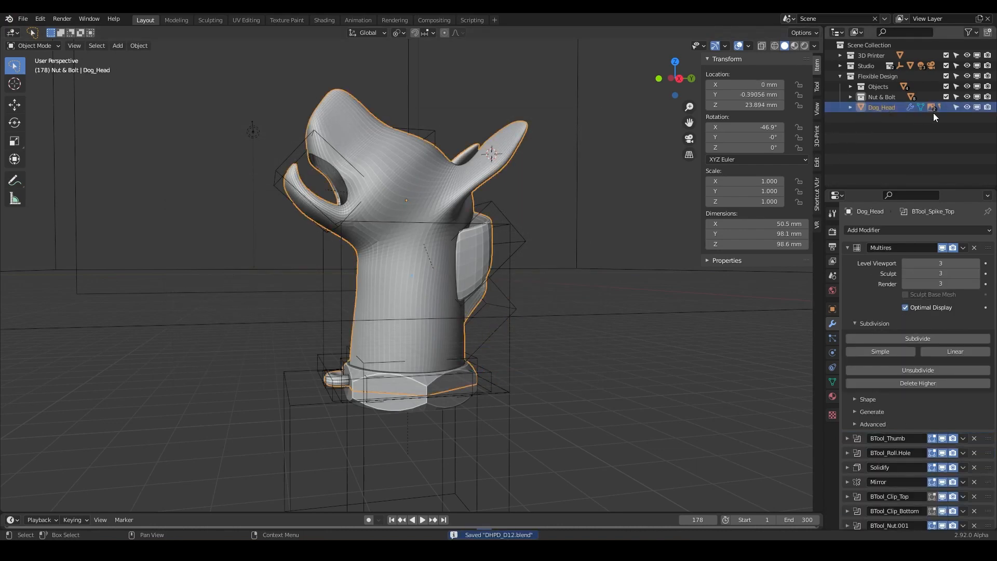
pyautogui.click(966, 107)
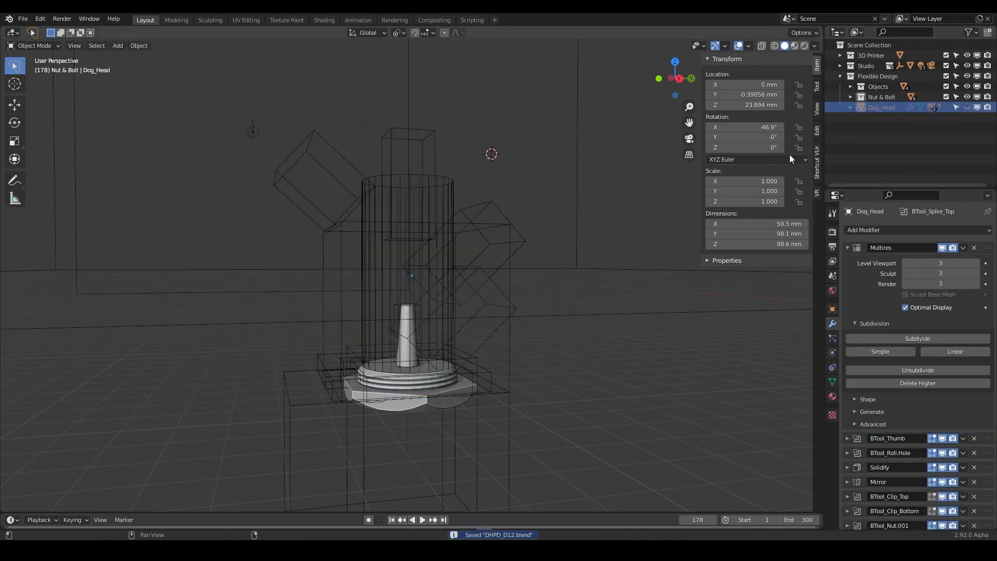
pyautogui.click(418, 405)
# - Snap the 3D cursor to the centre vertex of the bolt head's flat underside
pyautogui.moveTo(422, 409); pyautogui.dragTo(458, 322, button='middle')
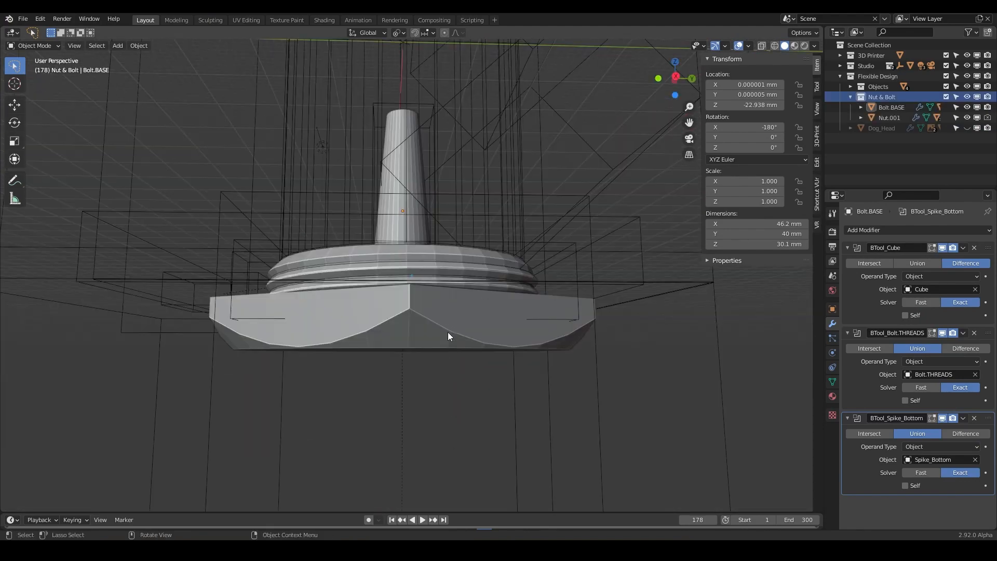
pyautogui.moveTo(460, 325); pyautogui.dragTo(416, 275, button='middle')
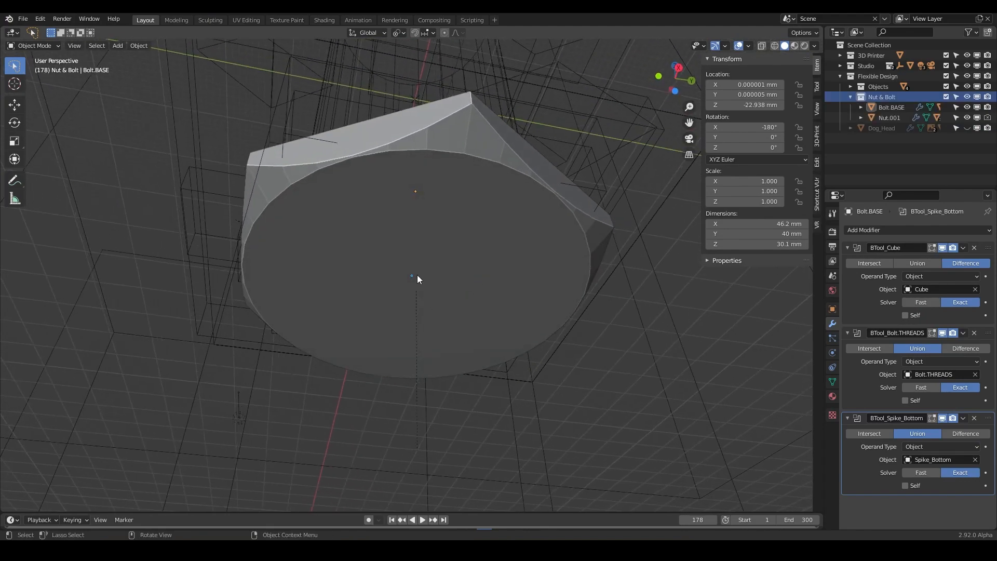
pyautogui.click(431, 247)
pyautogui.moveTo(443, 245); pyautogui.dragTo(424, 270, button='middle')
pyautogui.press('Tab')
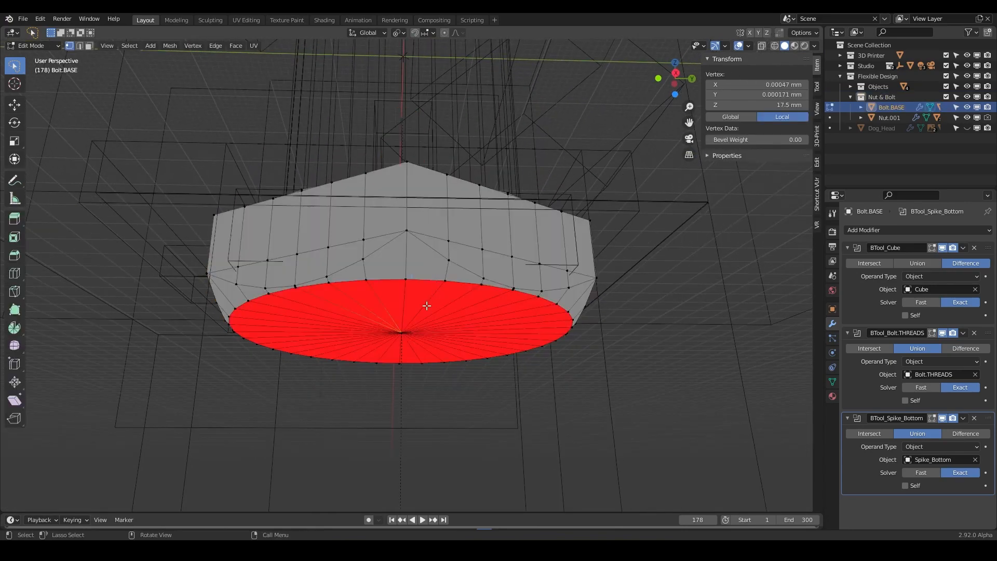
pyautogui.click(402, 332)
pyautogui.hotkey('shift', 's')
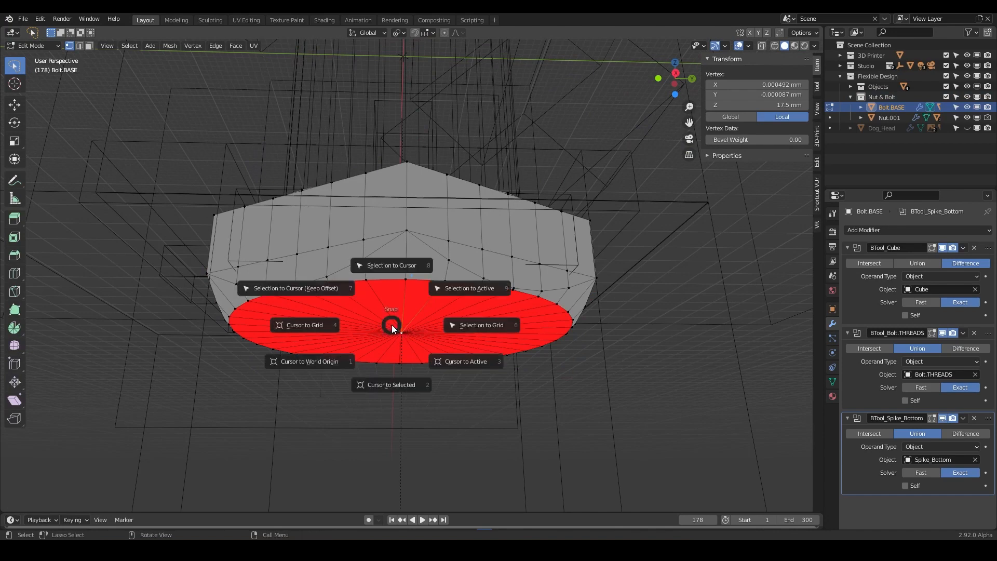
pyautogui.click(369, 385)
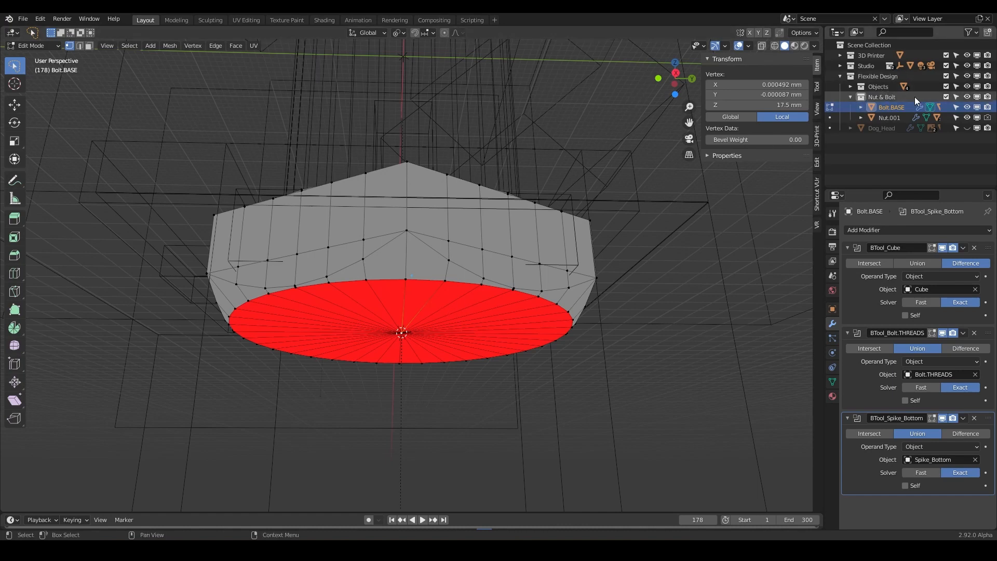
# - Add a text object at the 3D cursor, inside the Nut & Bolt collection
pyautogui.click(873, 96)
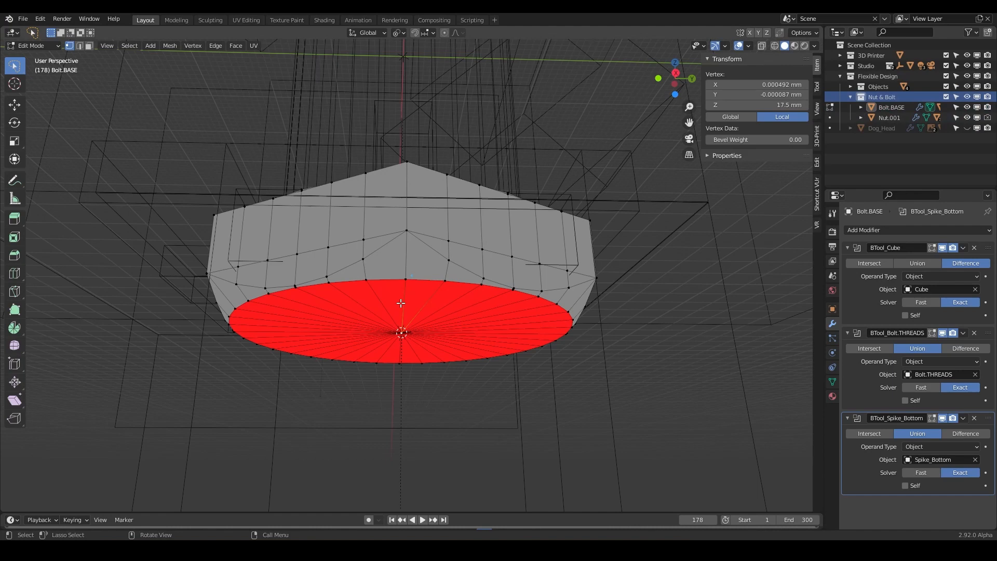
pyautogui.press('Tab')
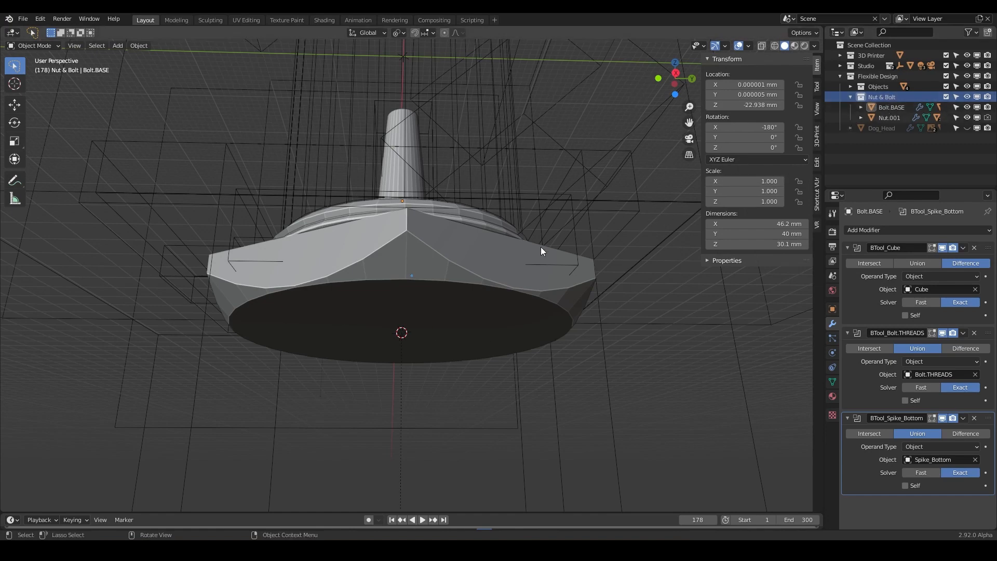
pyautogui.hotkey('shift', 'a')
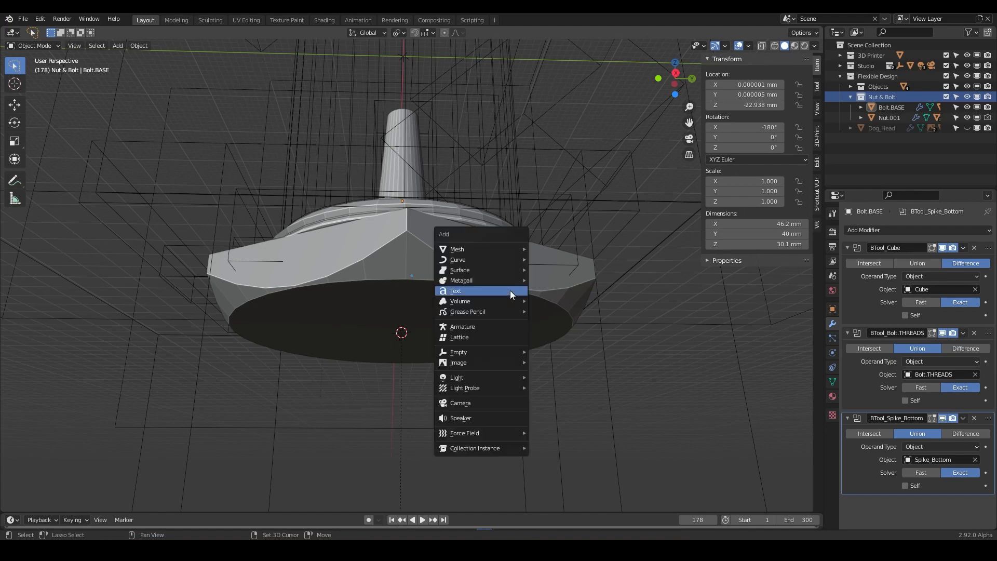
pyautogui.click(478, 292)
pyautogui.scroll(7, 403, 337)
pyautogui.scroll(-4, 403, 338)
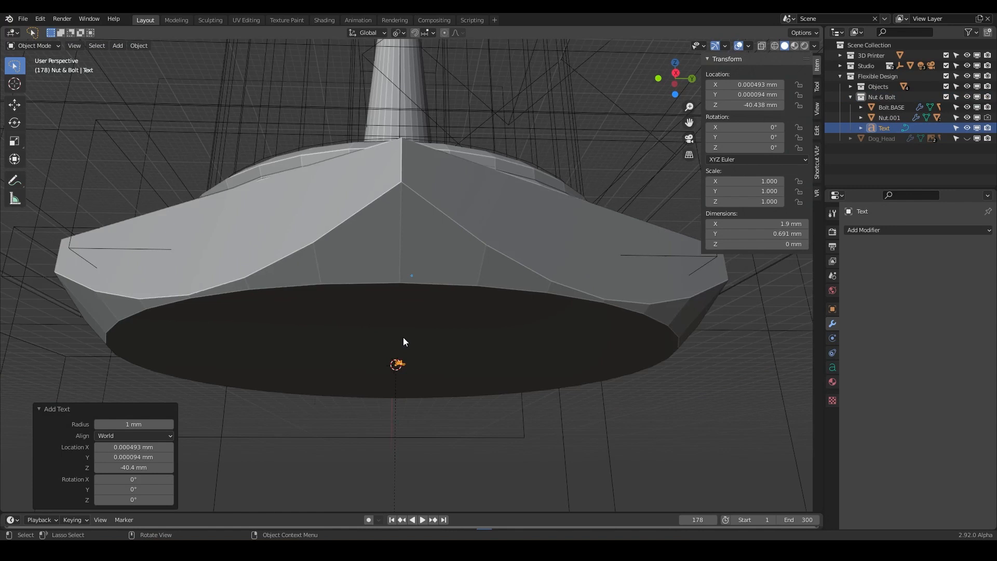
# - Set the new text object's radius to 10 mm
pyautogui.press('KP_Decimal')
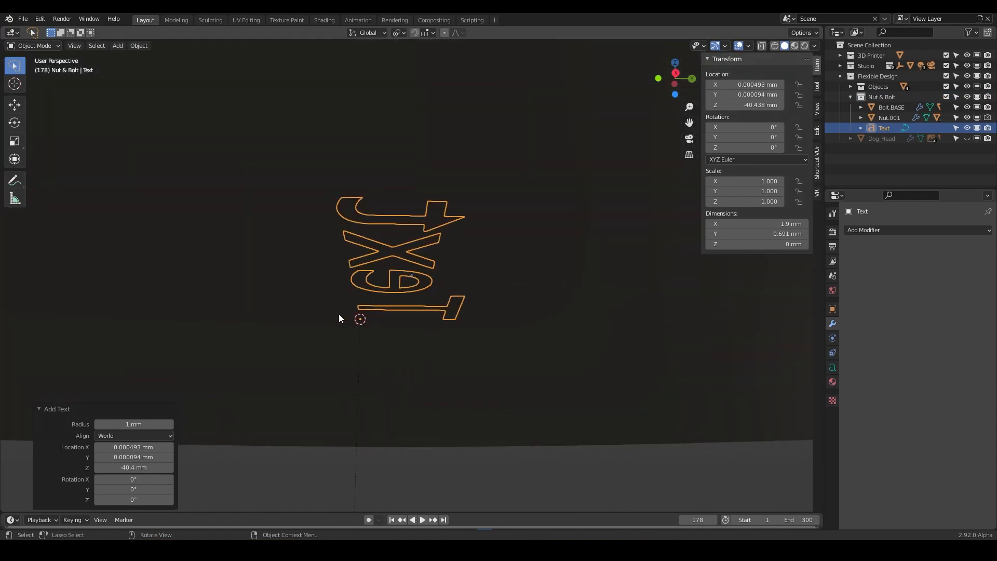
pyautogui.moveTo(119, 422); pyautogui.dragTo(197, 421)
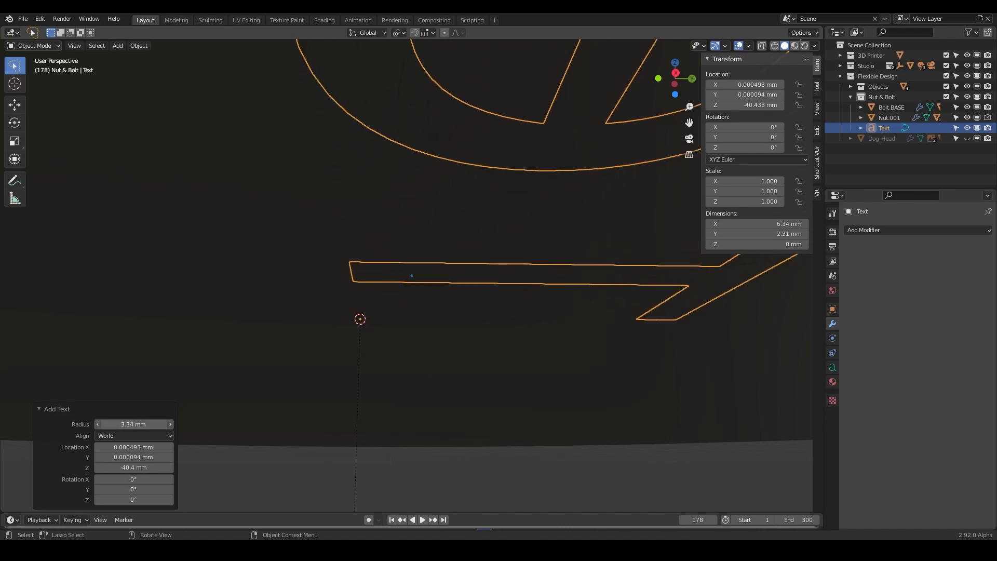
pyautogui.scroll(-8, 275, 352)
pyautogui.scroll(-4, 279, 356)
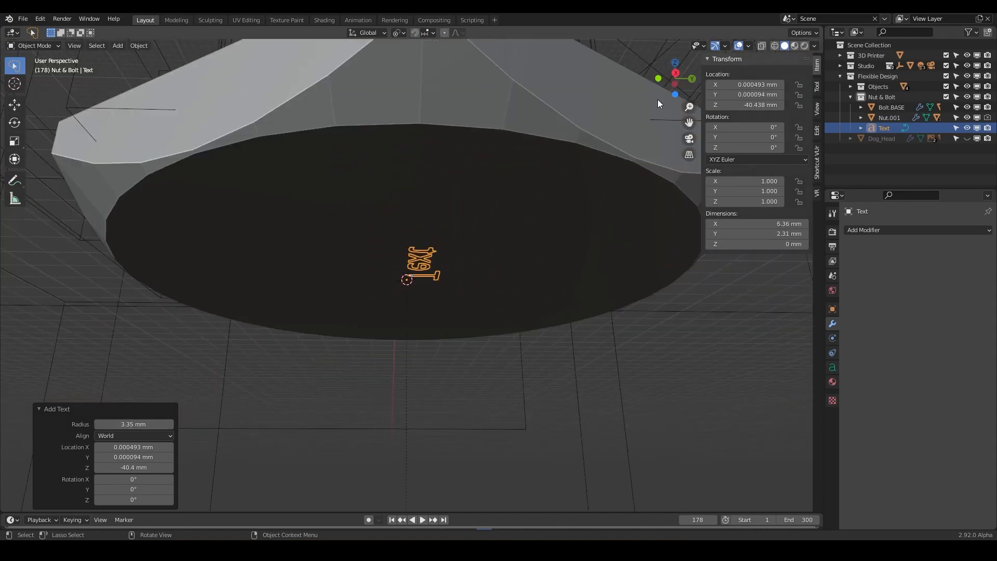
pyautogui.press('ctrl+KP_7')
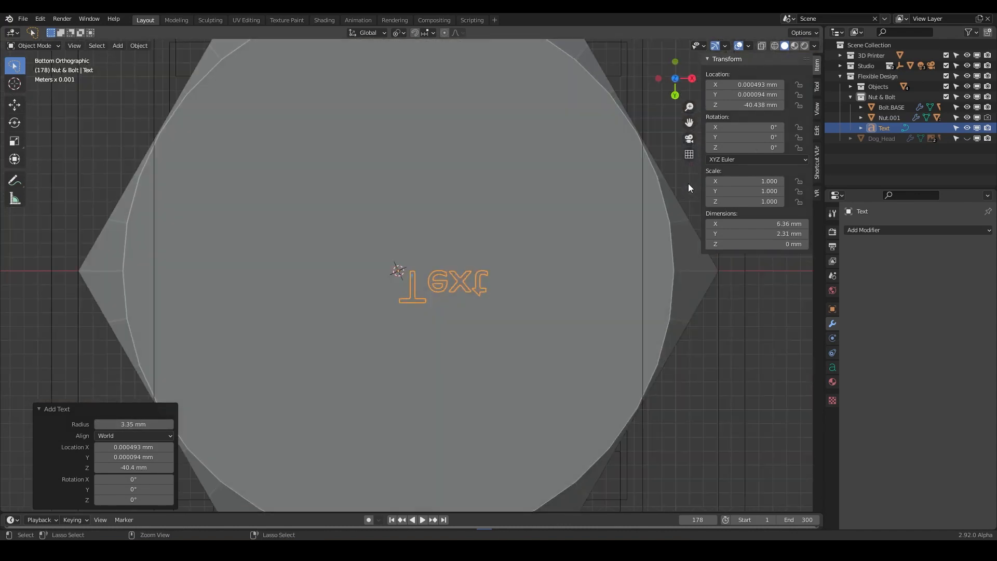
pyautogui.scroll(-4, 610, 225)
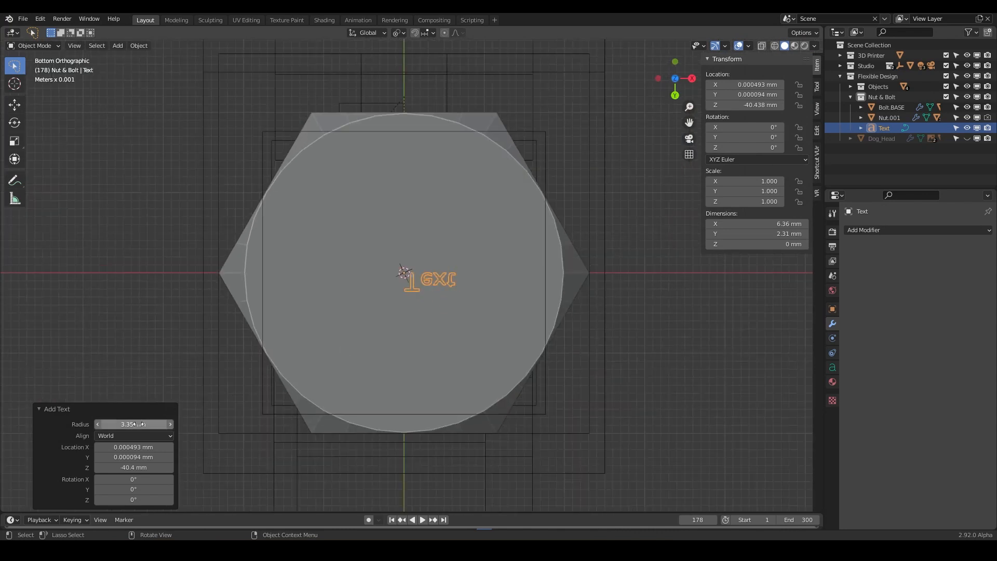
pyautogui.moveTo(134, 424); pyautogui.dragTo(218, 425)
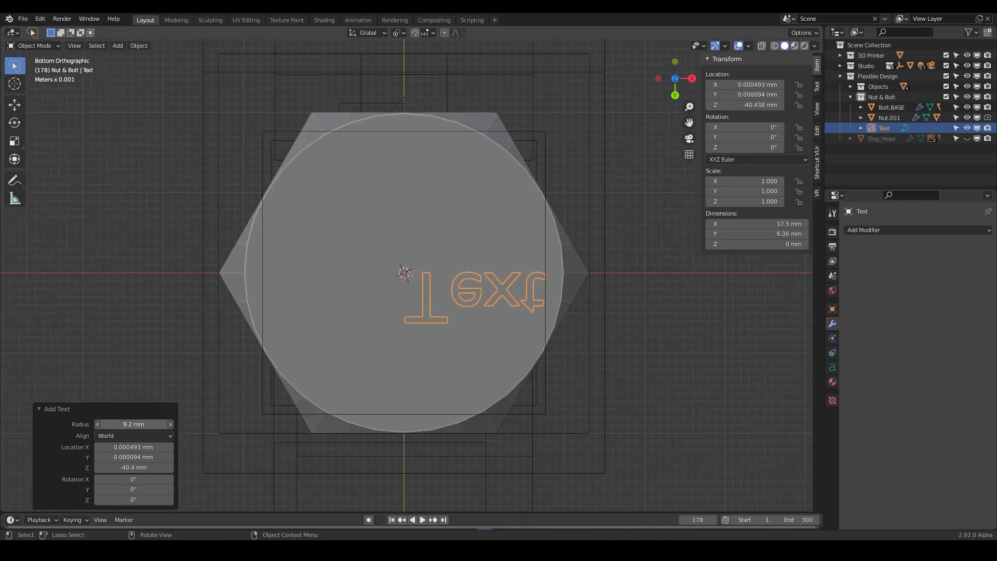
pyautogui.click(136, 424)
pyautogui.write('10')
pyautogui.press('Return')
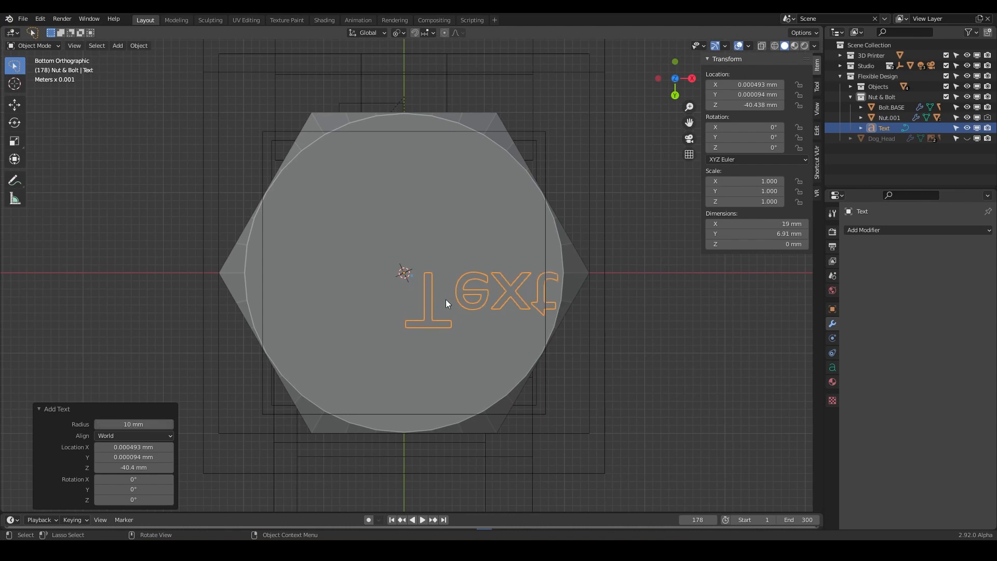
# - Replace the default wording of the text object with "PTT.LIVE"
pyautogui.press('Tab')
pyautogui.press('BackSpace')
pyautogui.press('BackSpace')
pyautogui.press('BackSpace')
pyautogui.press('BackSpace')
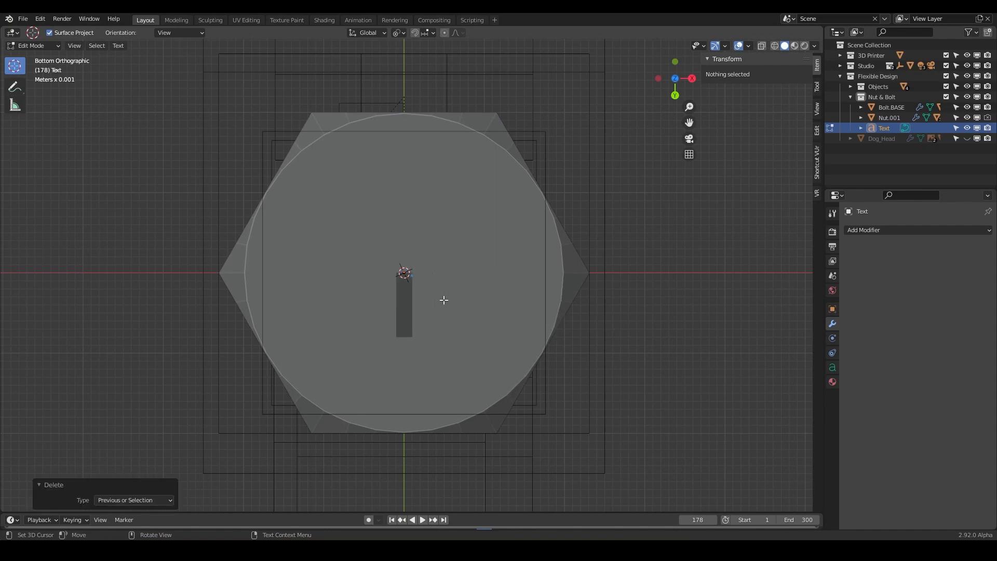
pyautogui.write('PTT')
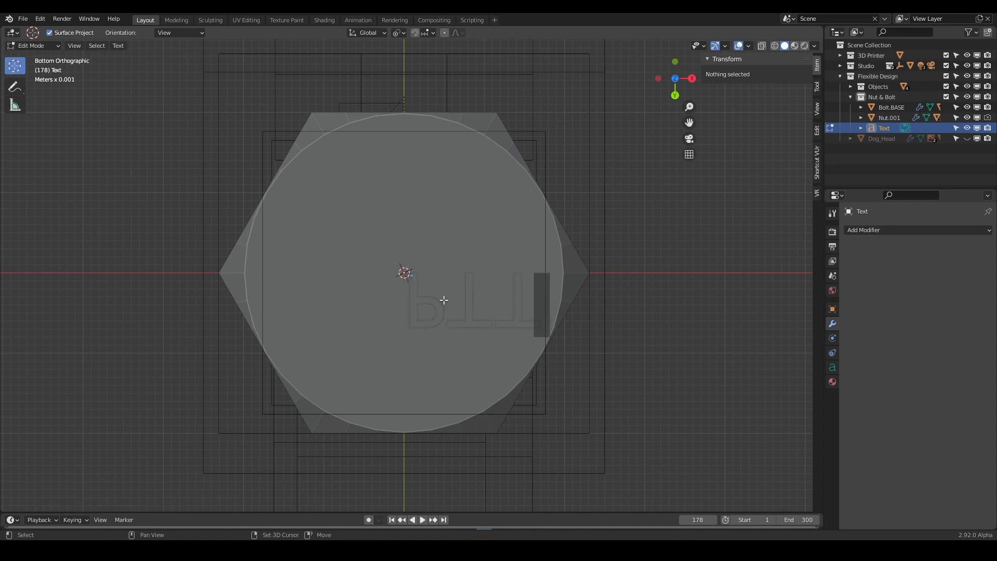
pyautogui.write('.LIVE')
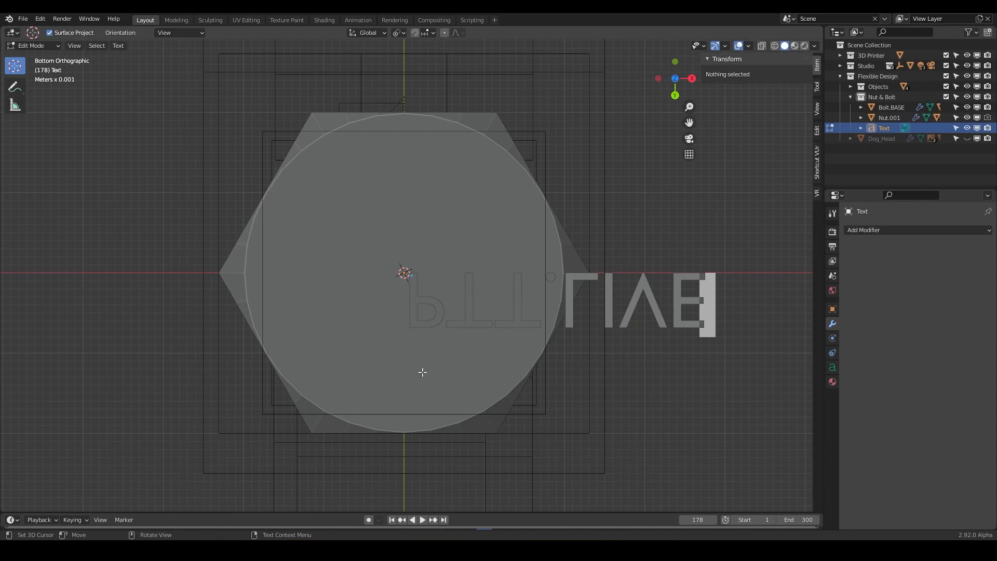
pyautogui.press('BackSpace')
pyautogui.press('Tab')
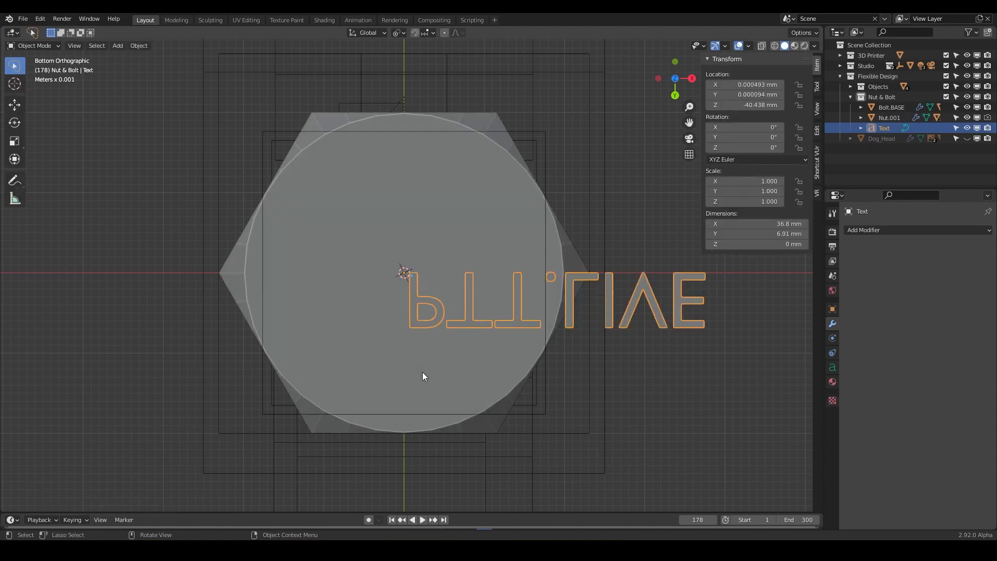
# - Check the lettering from above in wireframe, retype its last two letters "VE", and return to the solid bottom view
pyautogui.press('KP_7')
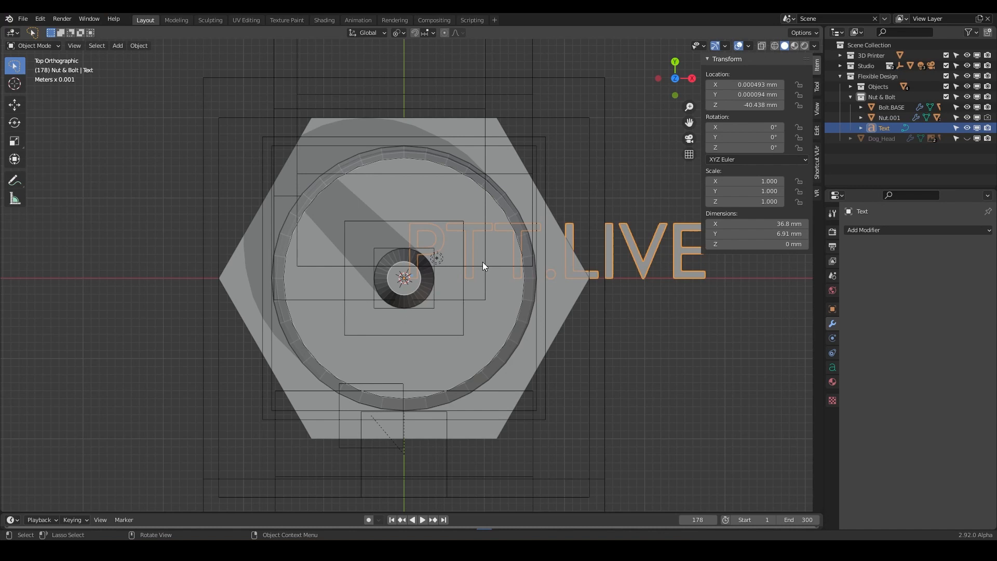
pyautogui.hotkey('alt', 'z')
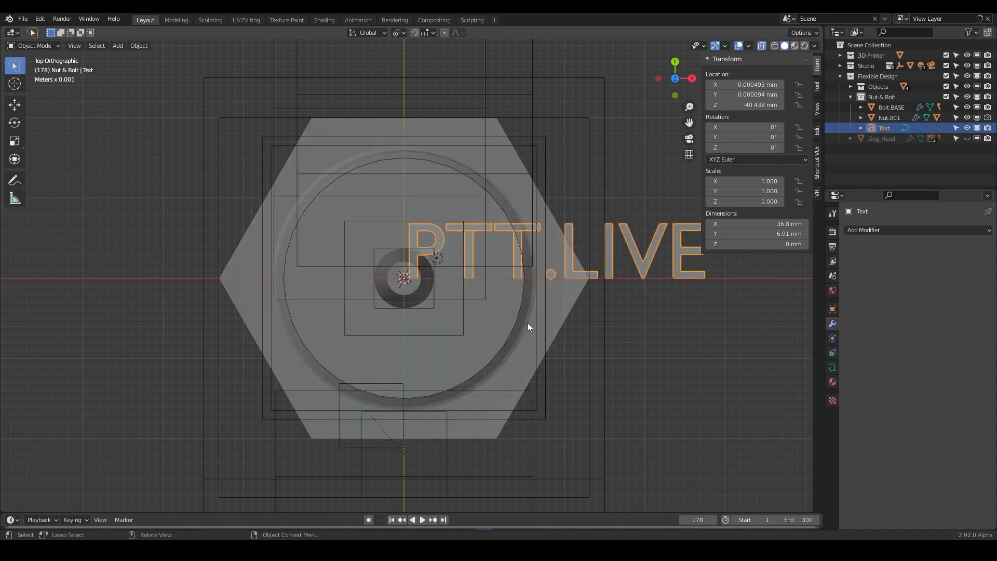
pyautogui.press('z')
pyautogui.press('z')
pyautogui.click(359, 318)
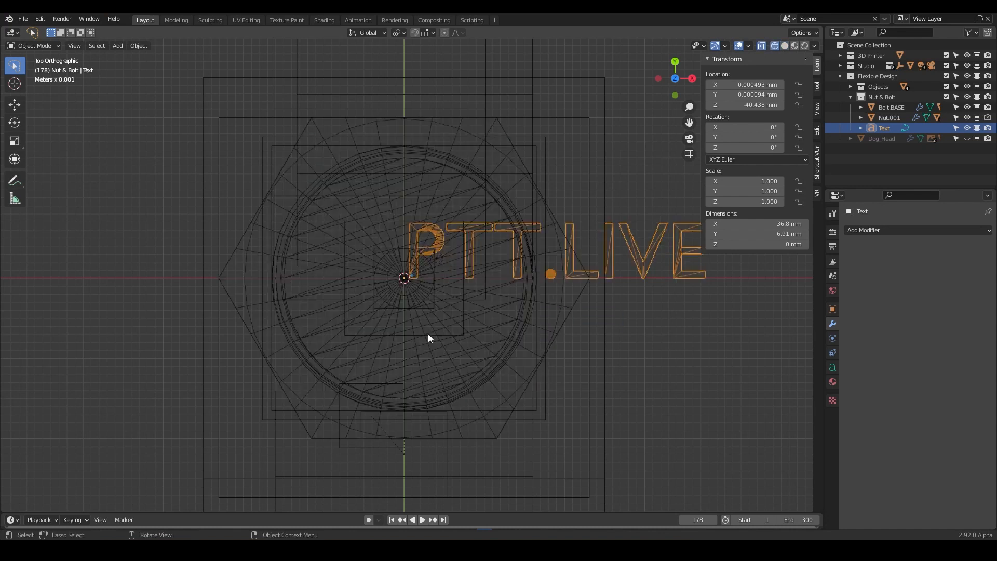
pyautogui.keyDown('shift'); pyautogui.moveTo(519, 337); pyautogui.dragTo(442, 343, button='middle'); pyautogui.keyUp('shift')
pyautogui.press('Tab')
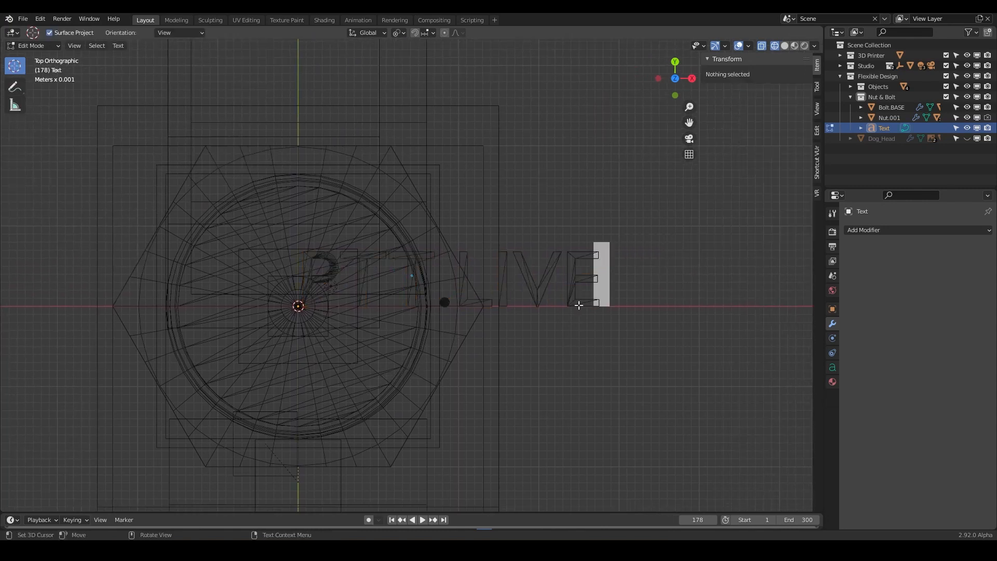
pyautogui.press('BackSpace')
pyautogui.press('BackSpace')
pyautogui.write('VE')
pyautogui.press('Tab')
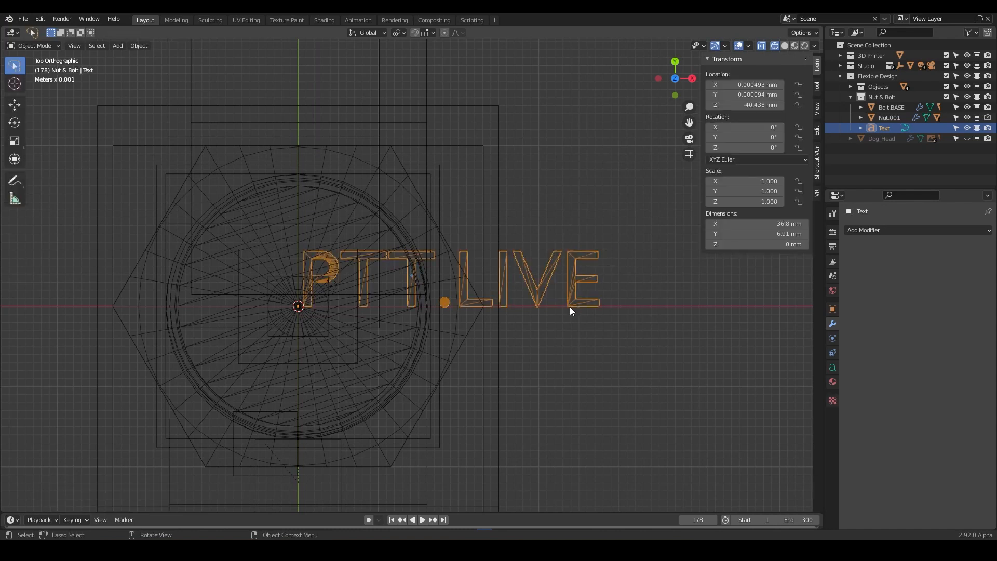
pyautogui.press('z')
pyautogui.click(646, 311)
pyautogui.moveTo(581, 338)
pyautogui.mouseDown(button='middle')
pyautogui.moveTo(457, 356)
pyautogui.moveTo(382, 279)
pyautogui.moveTo(377, 235)
pyautogui.mouseUp(button='middle')
pyautogui.press('ctrl+KP_7')
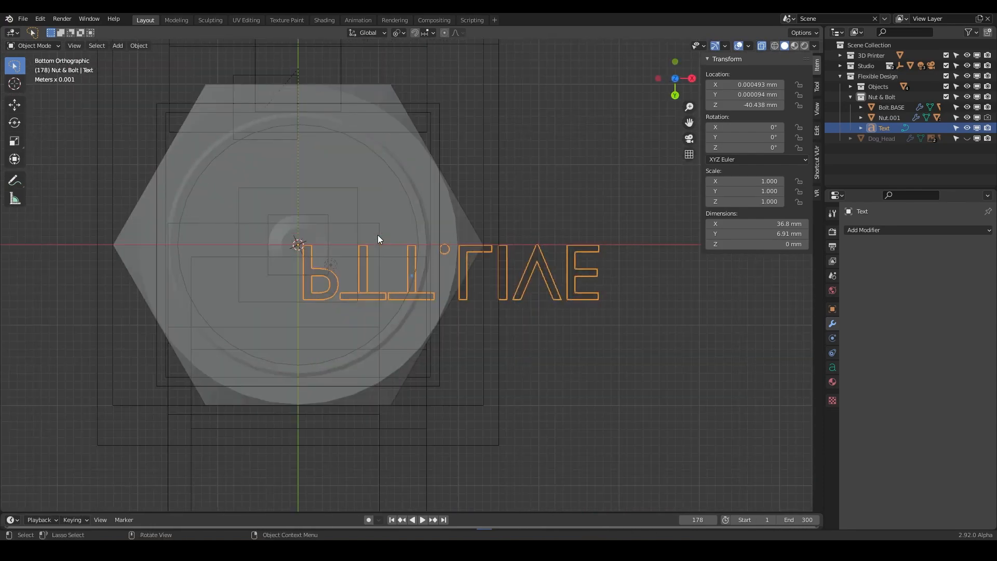
pyautogui.hotkey('alt', 'z')
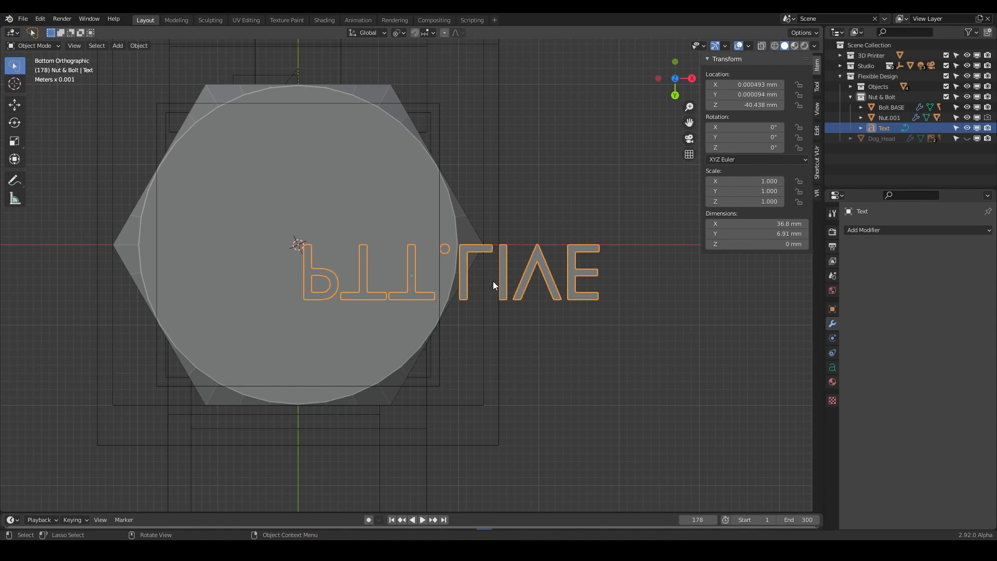
# - Move the PTT.LIVE text about -19.3 mm along the X axis to centre it horizontally on the bolt's underside
pyautogui.press('g')
pyautogui.press('x')
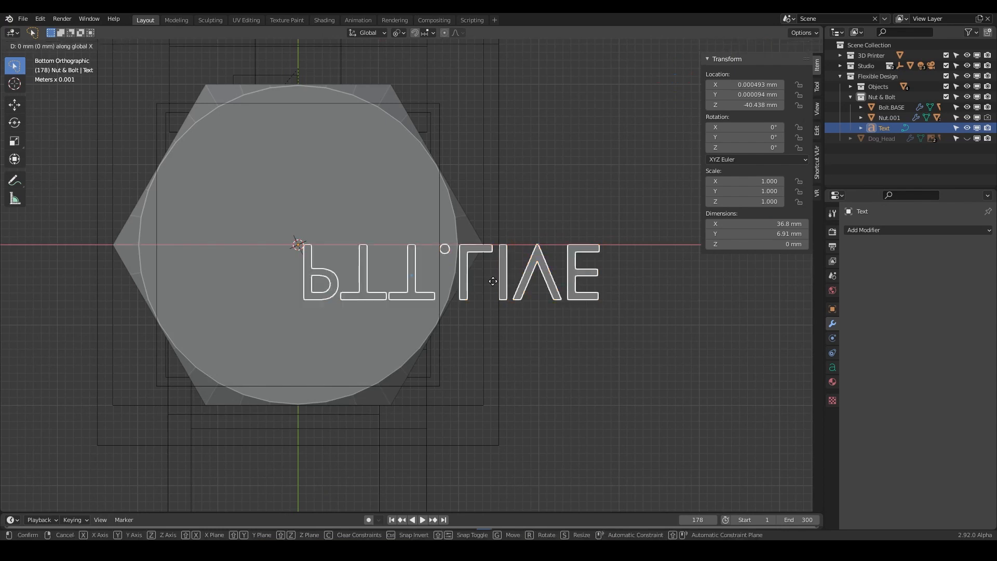
pyautogui.click(338, 280)
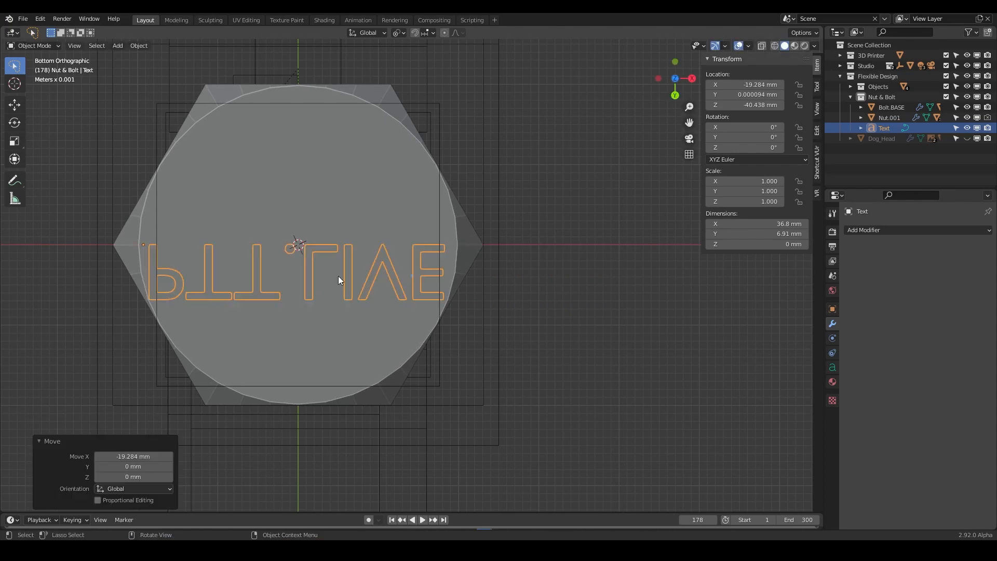
# - Move the PTT.LIVE text about -3.2 mm along the Y axis to centre it vertically on the bolt's underside
pyautogui.press('g')
pyautogui.press('y')
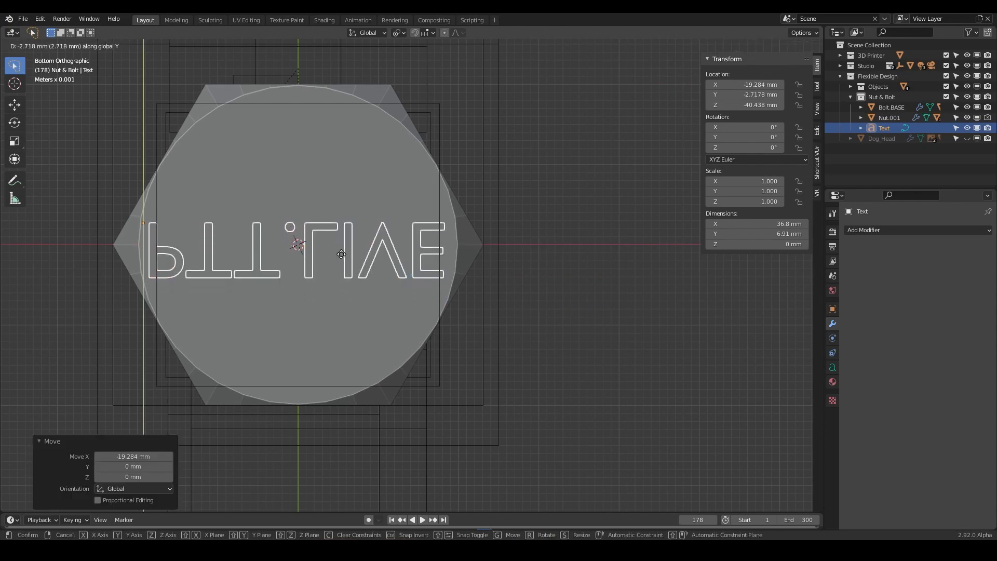
pyautogui.click(342, 250)
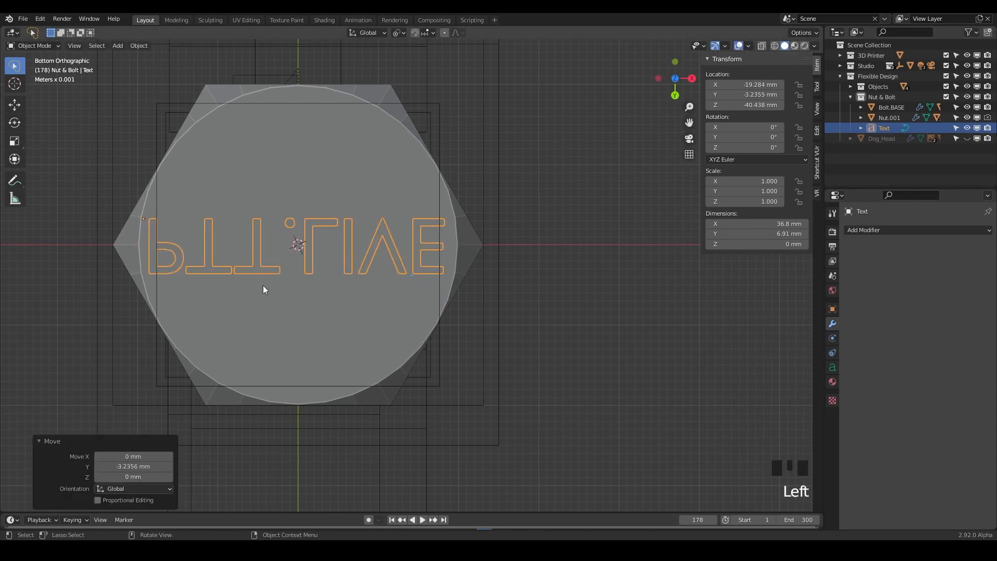
# - Rotate the text 180° about the X axis so it reads correctly, and move it about 6.9 mm along Y to recentre it
pyautogui.moveTo(314, 303); pyautogui.dragTo(302, 274, button='middle')
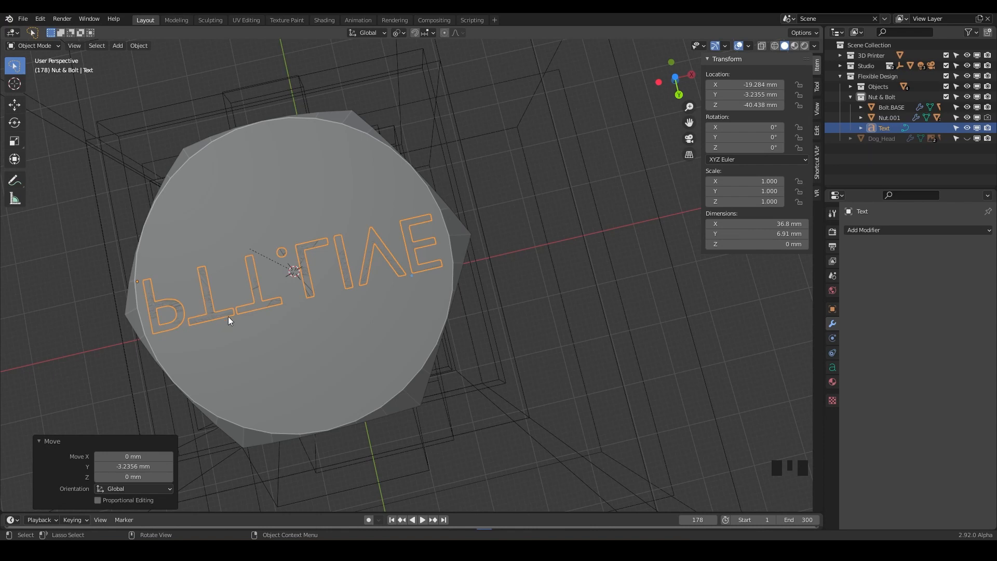
pyautogui.write('rx180')
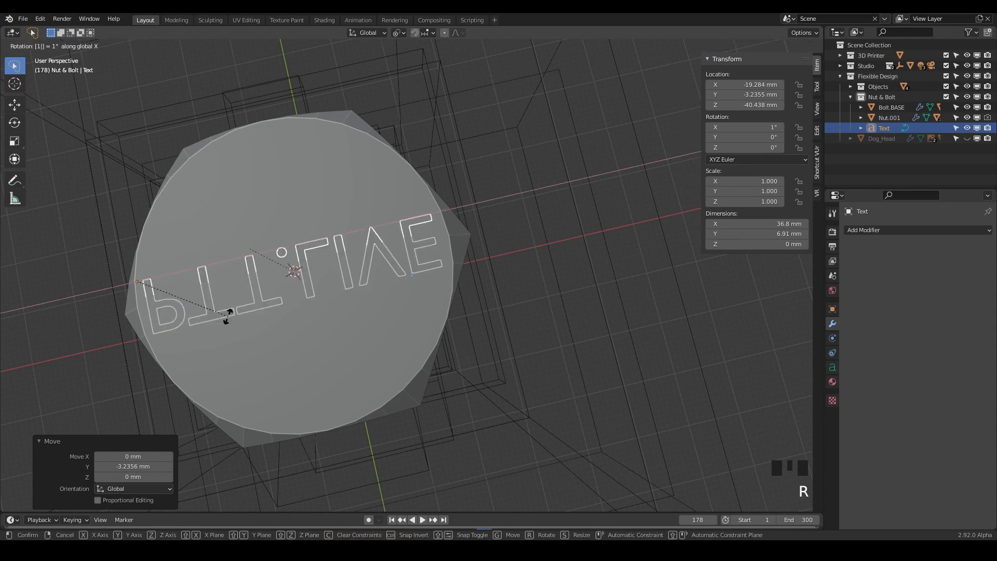
pyautogui.press('Return')
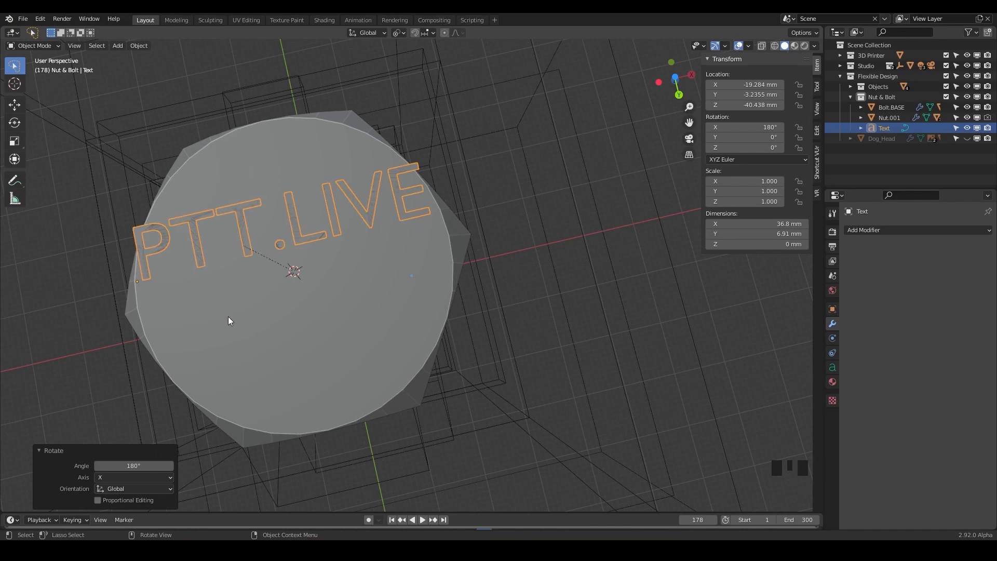
pyautogui.press('g')
pyautogui.press('y')
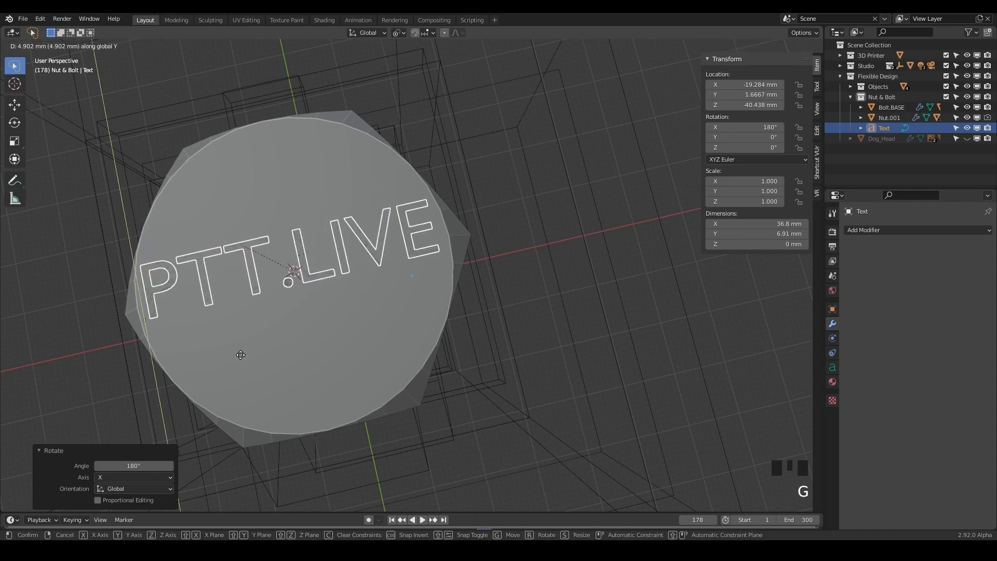
pyautogui.click(285, 350)
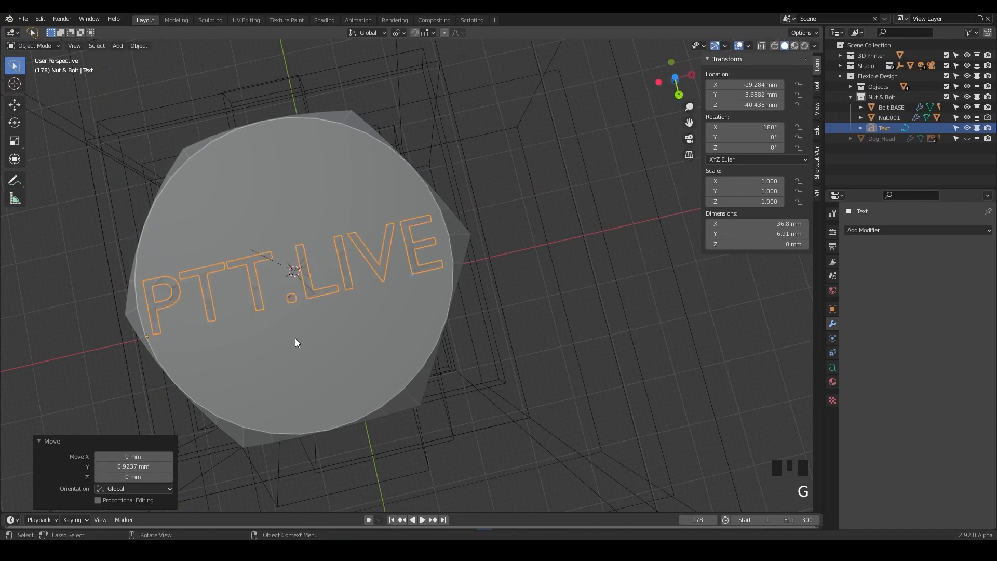
# - Check the lettering up close on the bolt's underside and save the file
pyautogui.scroll(4, 295, 338)
pyautogui.scroll(2, 321, 335)
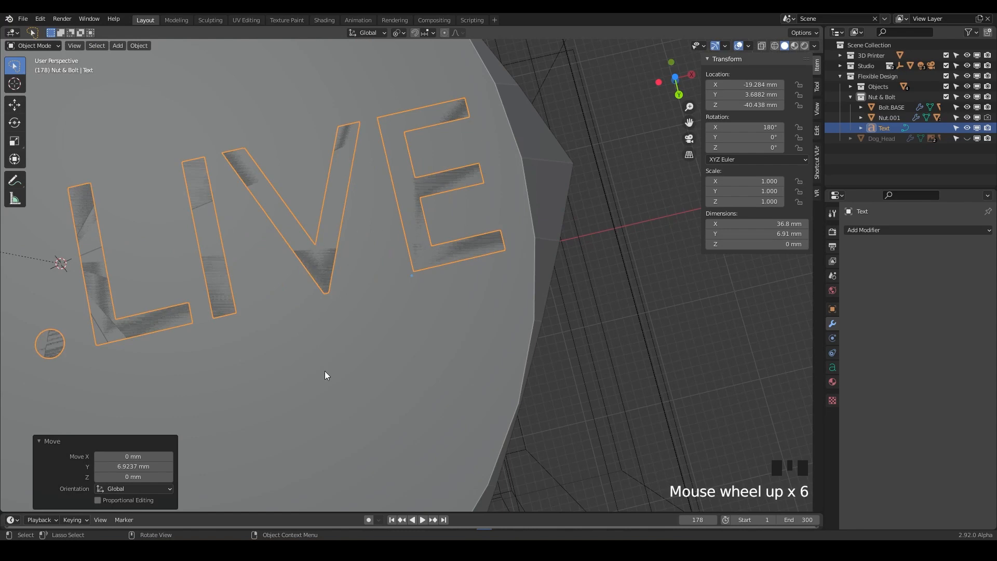
pyautogui.moveTo(325, 372); pyautogui.dragTo(457, 273, button='middle')
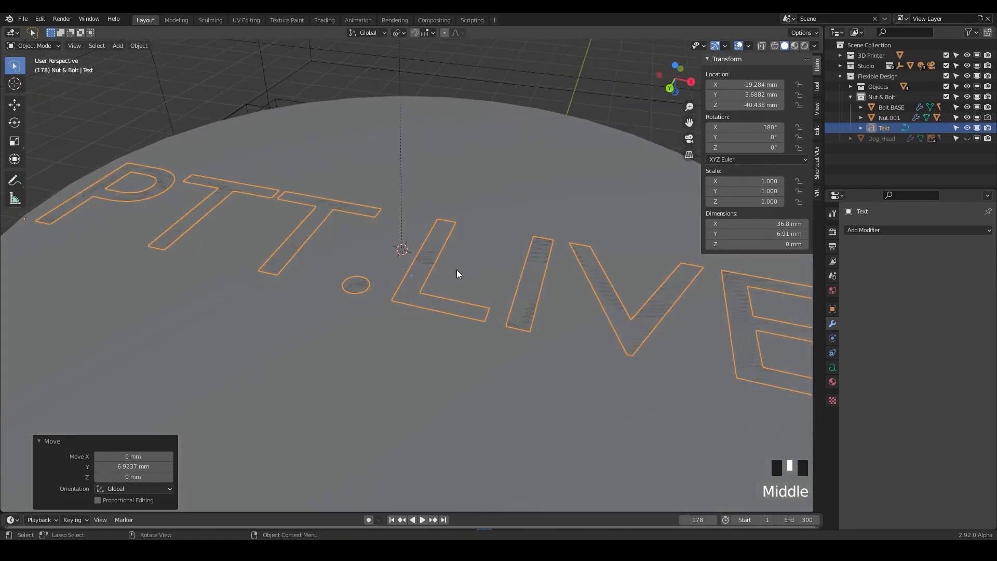
pyautogui.keyDown('shift'); pyautogui.moveTo(363, 364); pyautogui.dragTo(366, 348, button='middle'); pyautogui.keyUp('shift')
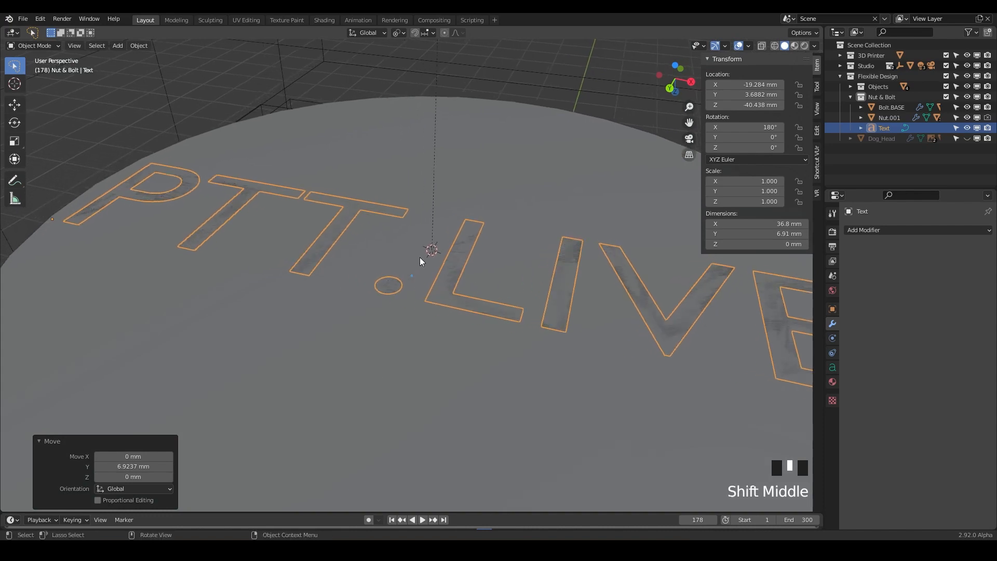
pyautogui.keyDown('shift'); pyautogui.moveTo(430, 342); pyautogui.dragTo(391, 341, button='middle'); pyautogui.keyUp('shift')
pyautogui.scroll(-2, 399, 345)
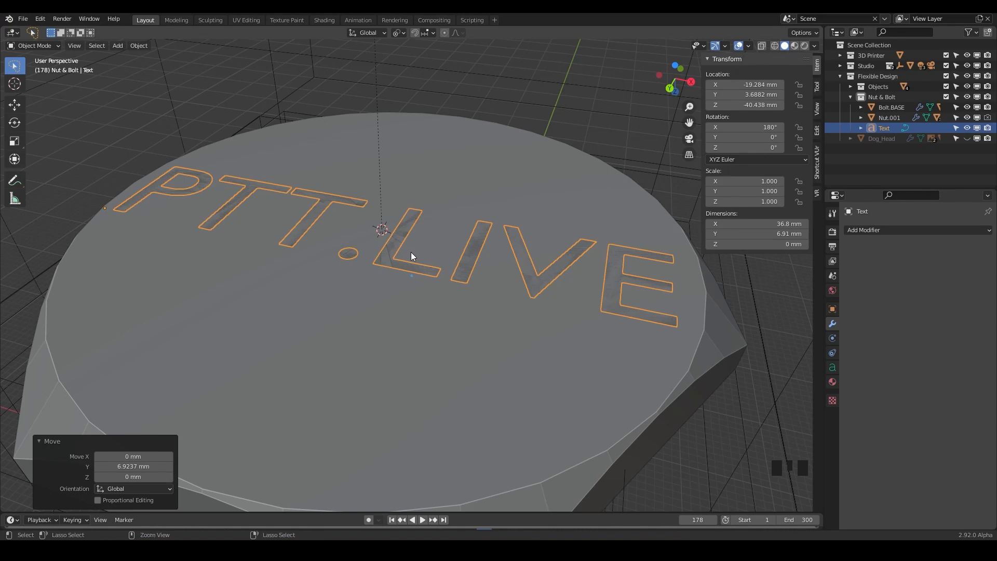
pyautogui.hotkey('ctrl', 's')
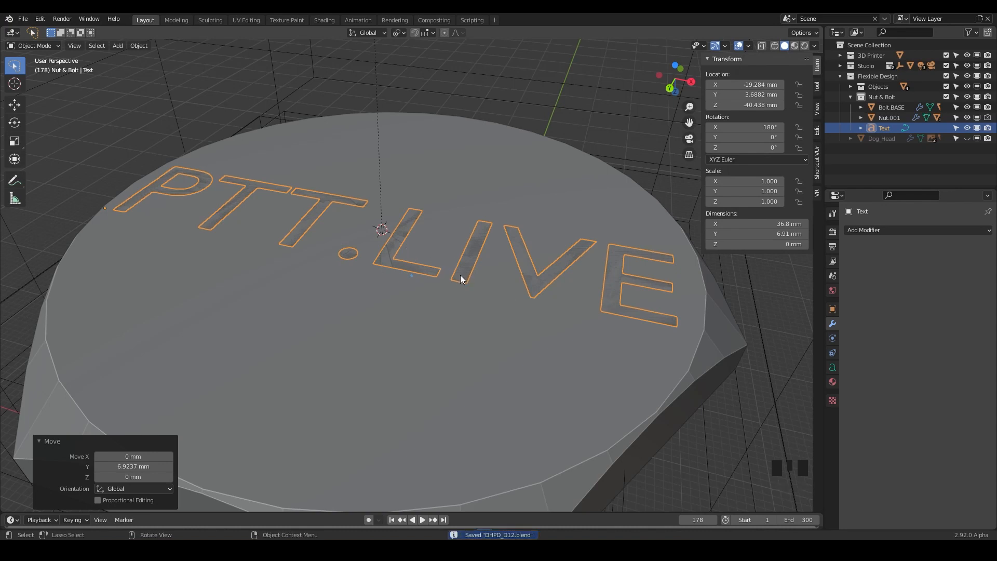
# - Scale the PTT.LIVE text down to about 0.795 and apply its scale
pyautogui.press('s')
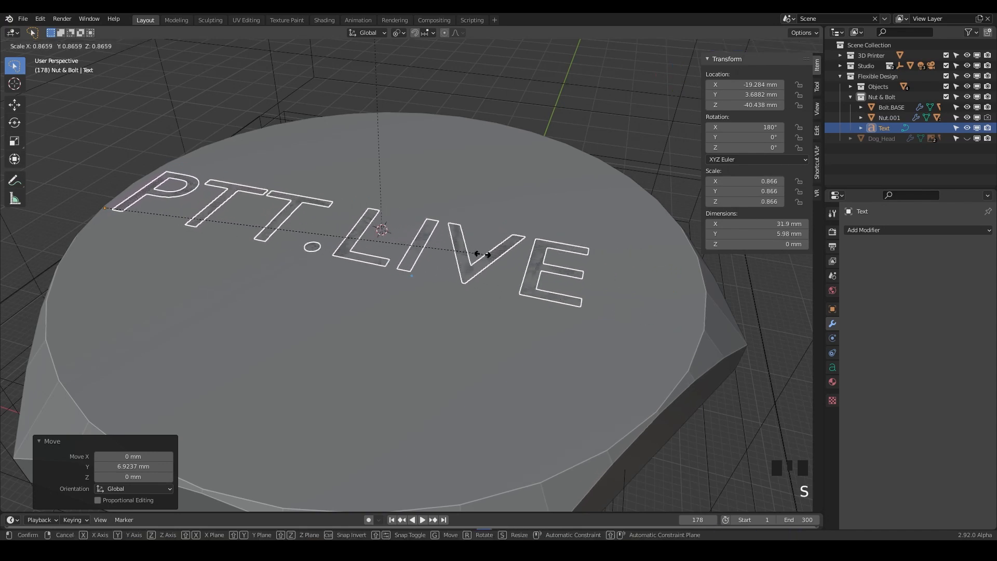
pyautogui.click(451, 270)
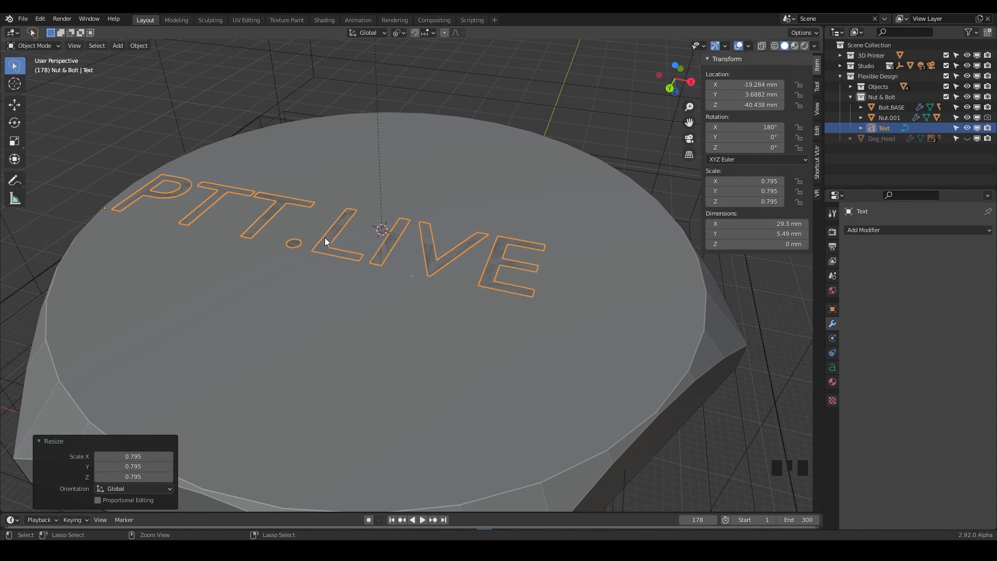
pyautogui.hotkey('ctrl', 'a')
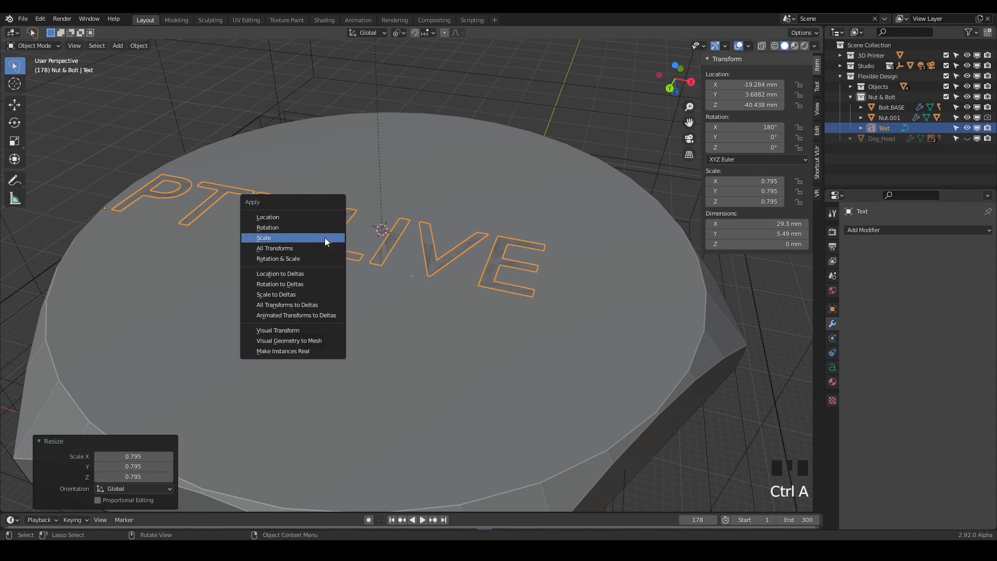
pyautogui.click(294, 238)
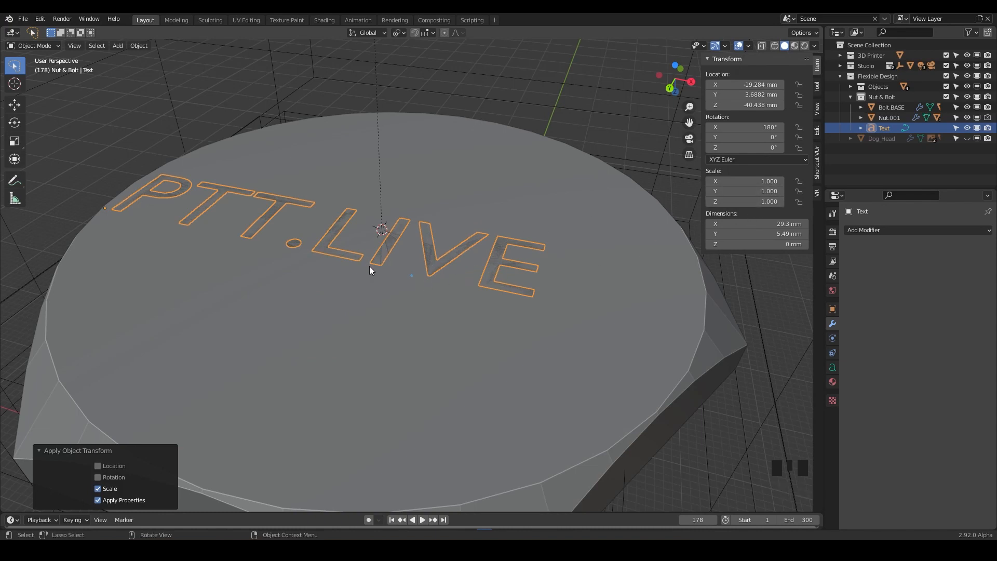
# - Move the smaller text about 4.1 mm along the X axis to centre it on the bolt's underside again
pyautogui.press('g')
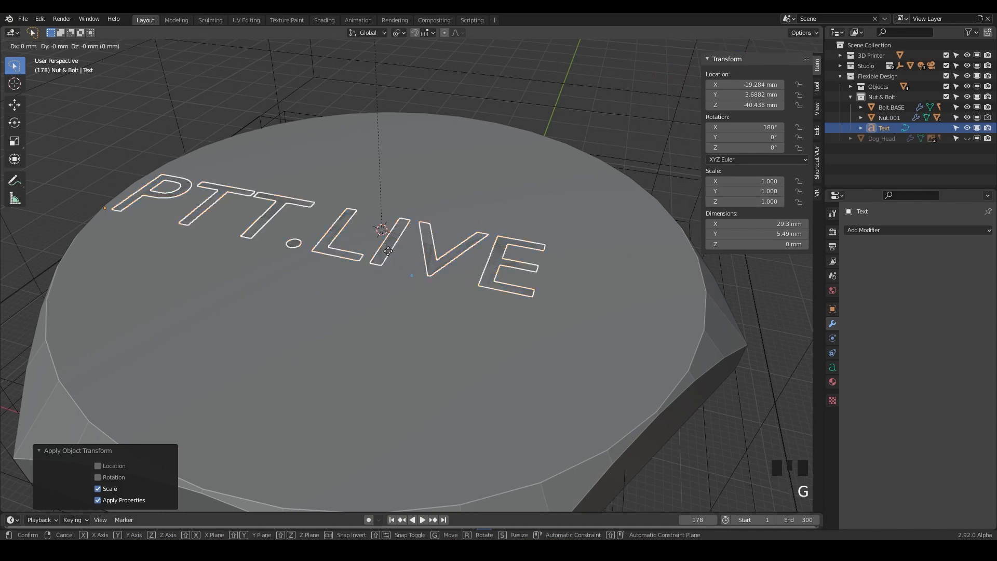
pyautogui.press('x')
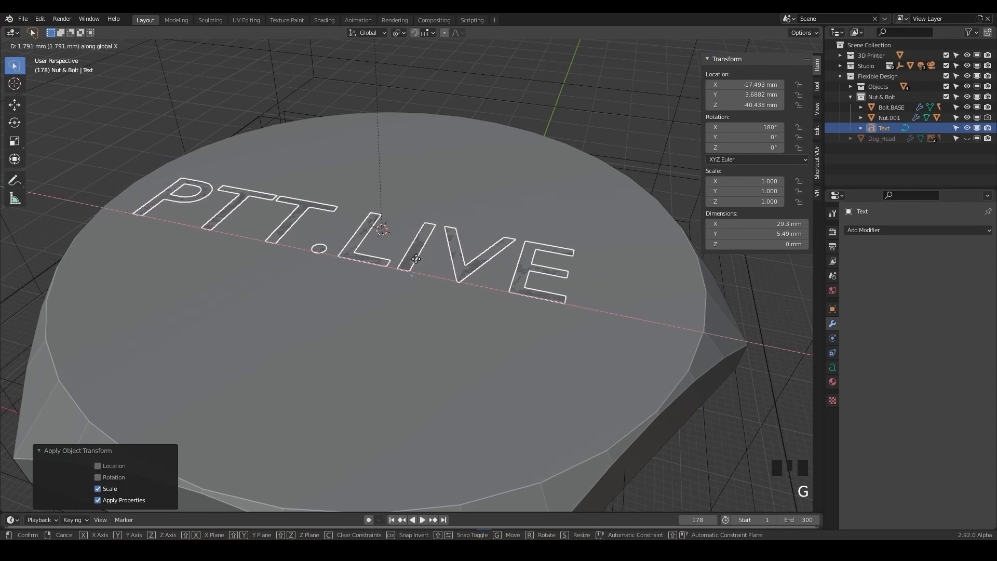
pyautogui.click(415, 258)
# - Add a Solidify modifier with a thickness of 1 mm to the text and check the lettering's depth from the side
pyautogui.moveTo(462, 266); pyautogui.dragTo(507, 266, button='middle')
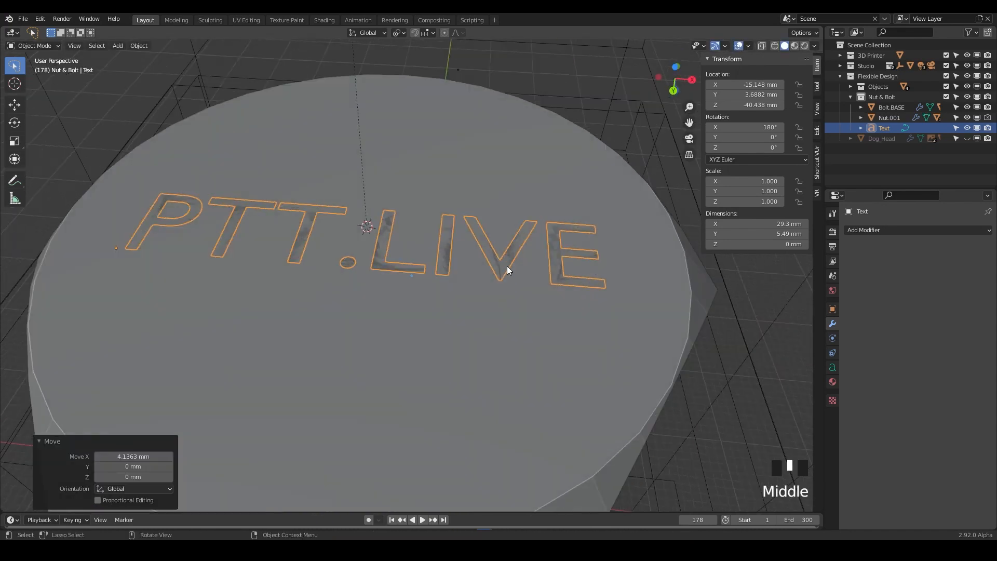
pyautogui.click(870, 229)
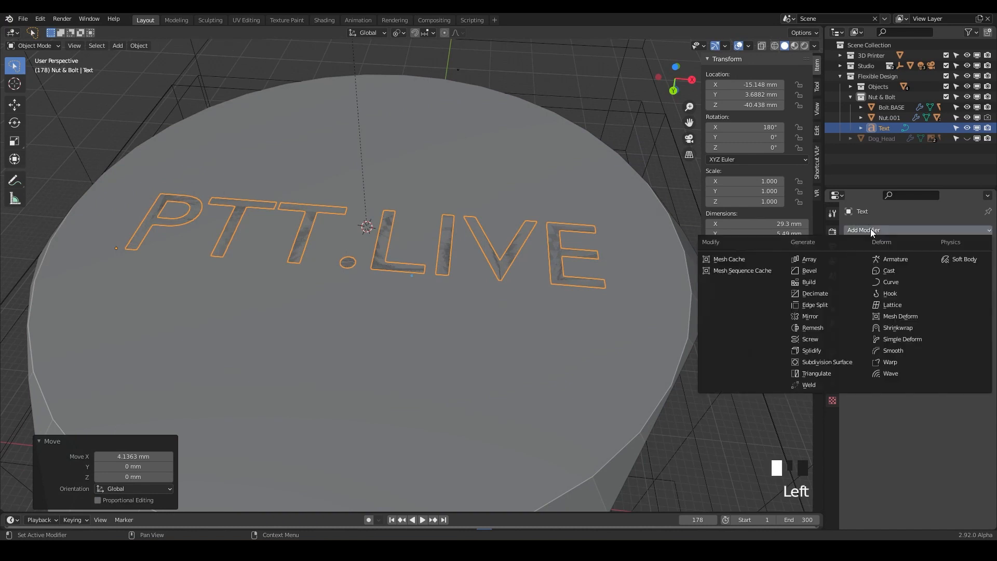
pyautogui.click(841, 350)
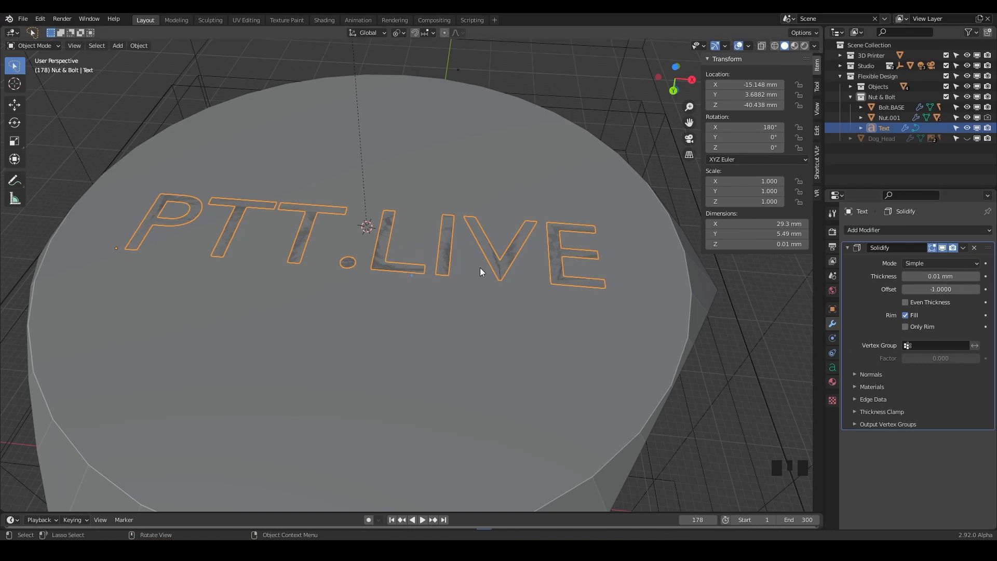
pyautogui.click(941, 276)
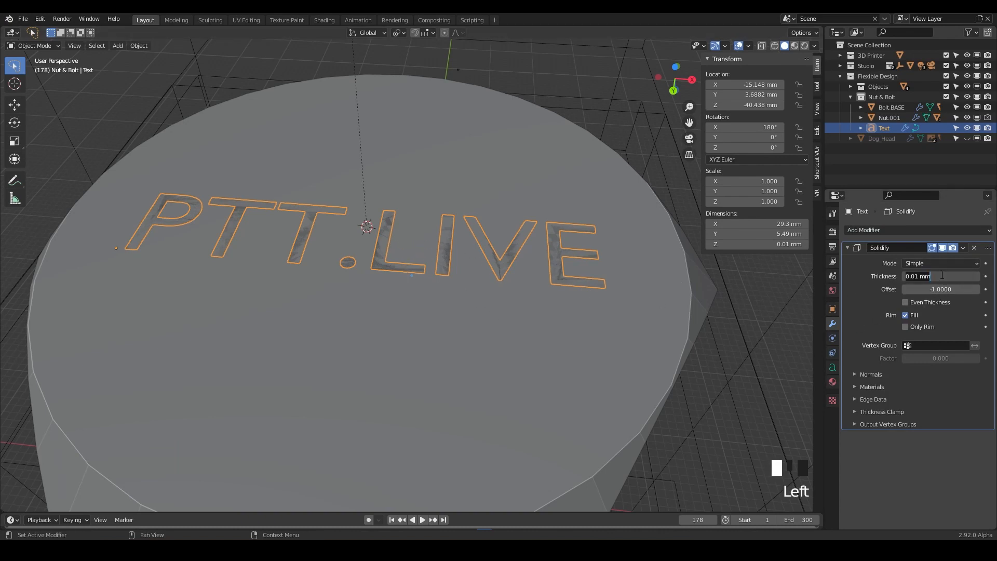
pyautogui.write('1')
pyautogui.press('Return')
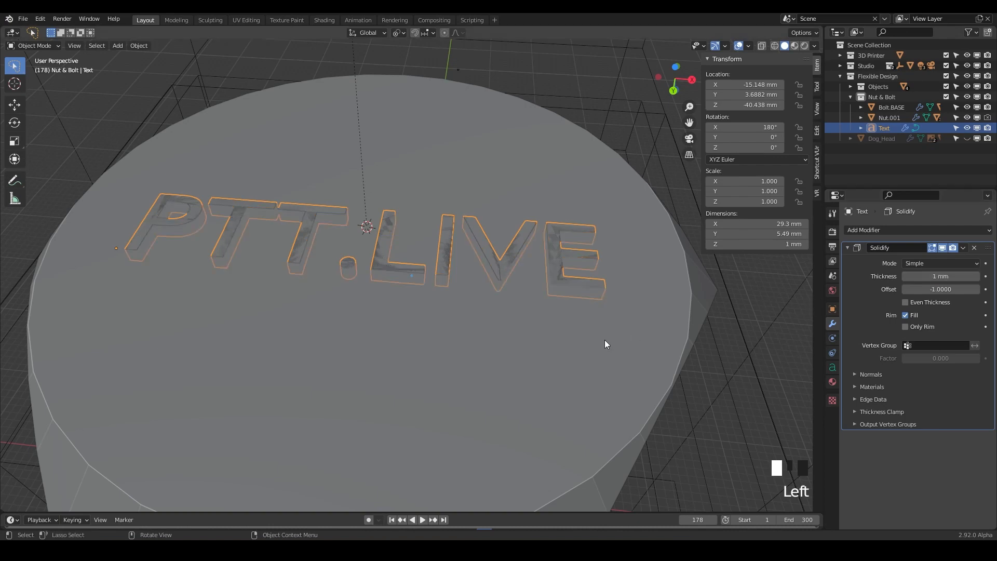
pyautogui.scroll(2, 606, 343)
pyautogui.moveTo(569, 353); pyautogui.dragTo(530, 295, button='middle')
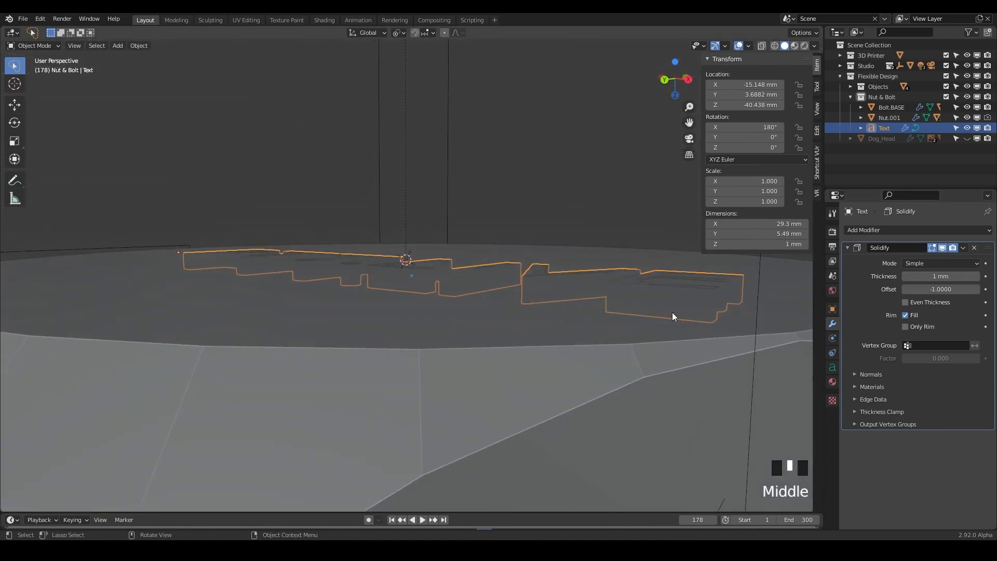
pyautogui.scroll(-3, 671, 312)
pyautogui.moveTo(631, 312); pyautogui.dragTo(649, 325, button='middle')
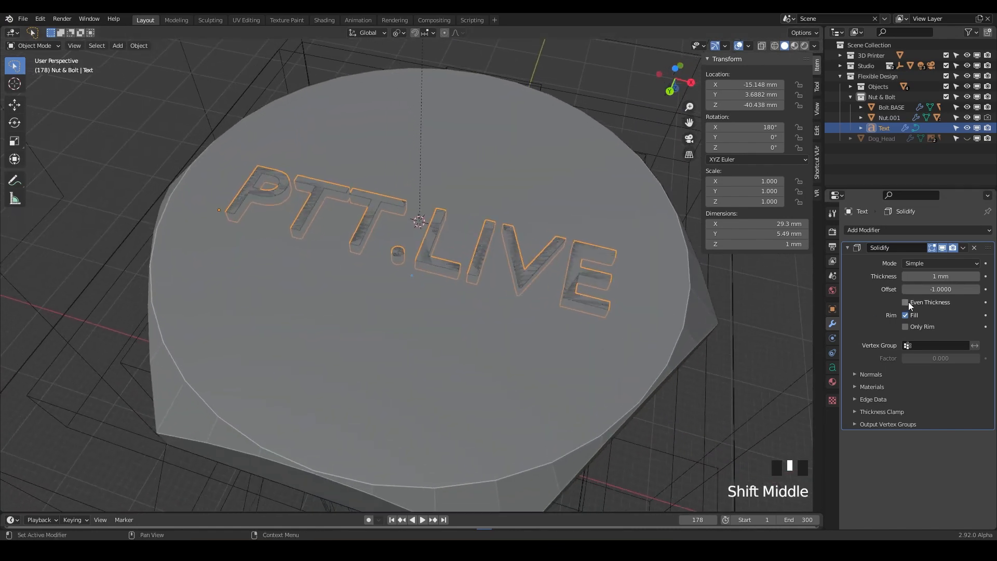
pyautogui.keyDown('shift'); pyautogui.moveTo(794, 334); pyautogui.dragTo(798, 311, button='middle'); pyautogui.keyUp('shift')
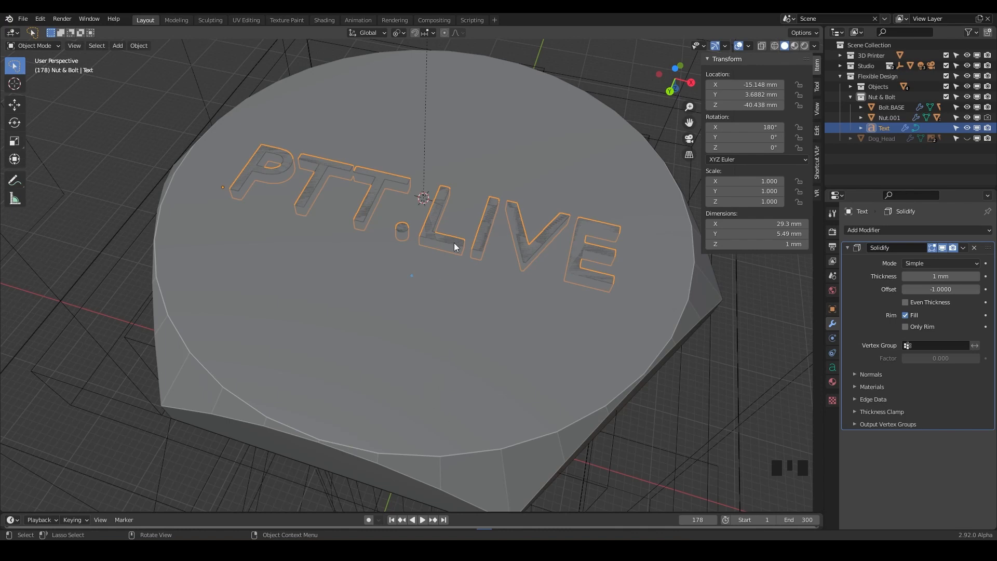
# - Try to subtract the text from Bolt.BASE with a Boolean difference, and select only the text again
pyautogui.keyDown('shift'); pyautogui.click(364, 349); pyautogui.keyUp('shift')
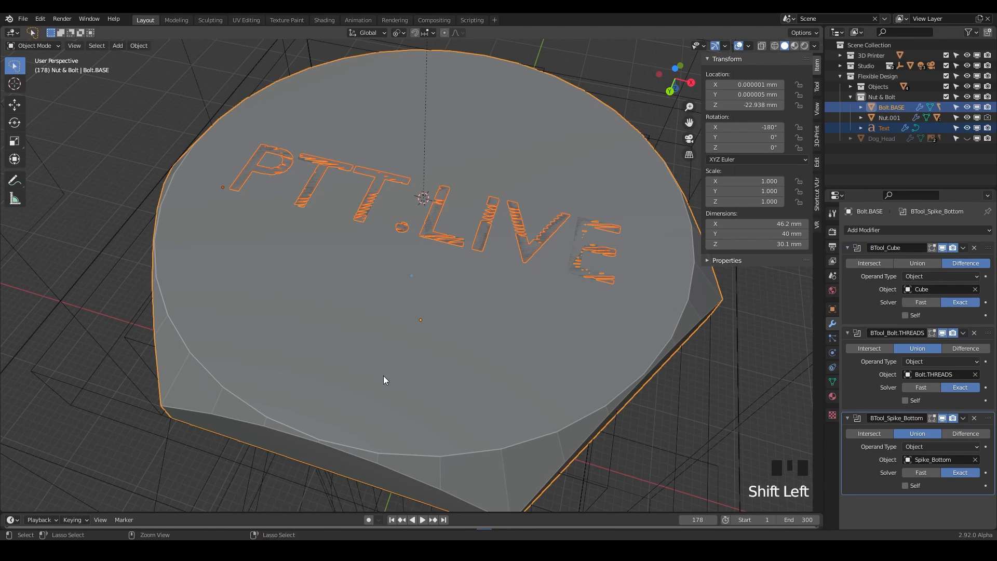
pyautogui.press('ctrl+KP_Subtract')
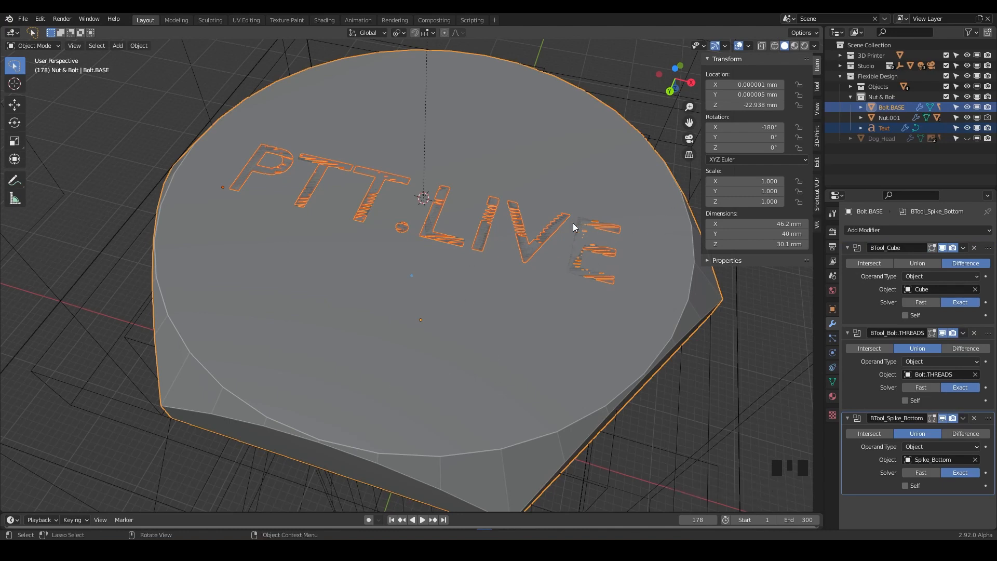
pyautogui.click(532, 244)
pyautogui.click(569, 241)
pyautogui.click(588, 216)
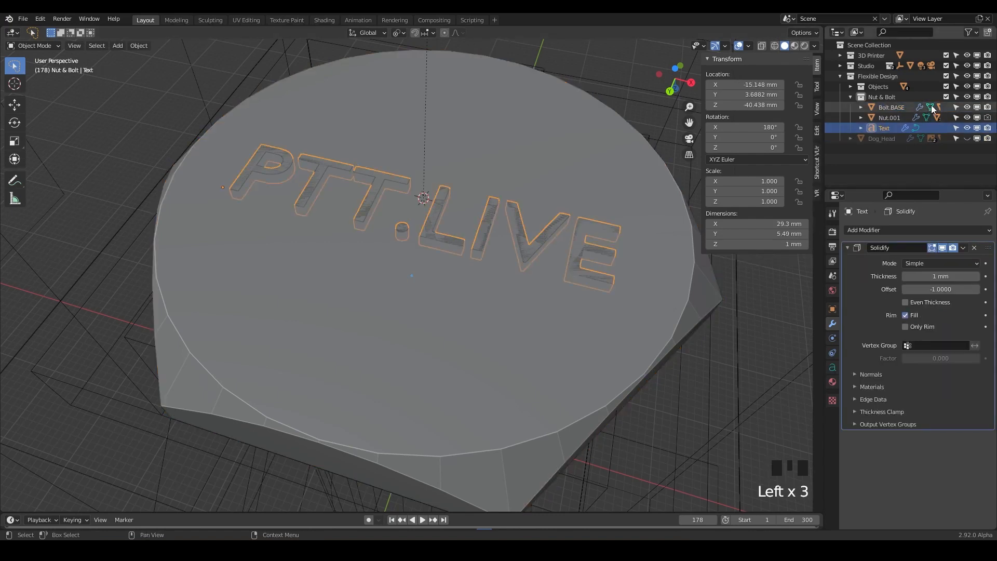
# - Open the text object's data settings and convert the object to a mesh
pyautogui.click(916, 128)
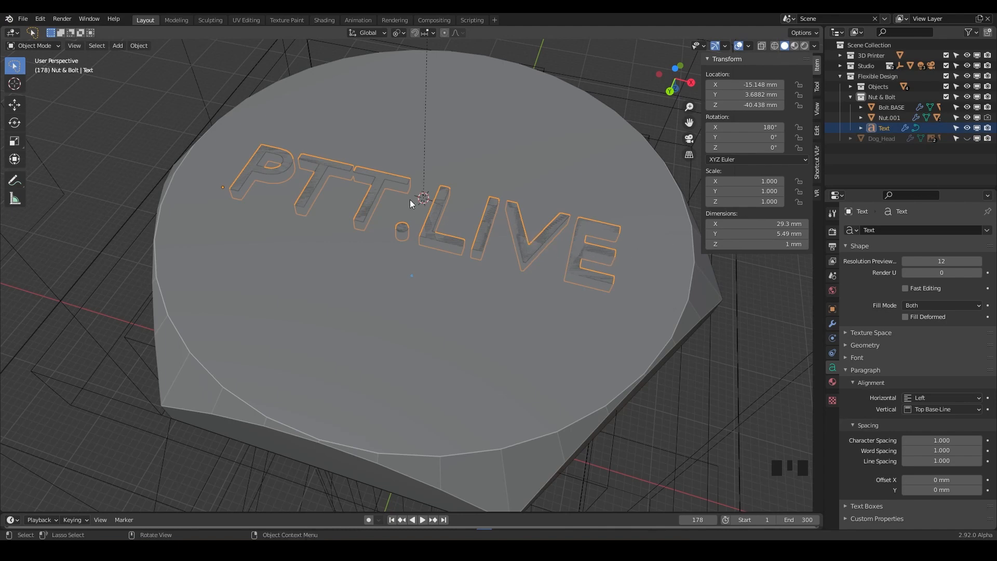
pyautogui.rightClick(519, 225)
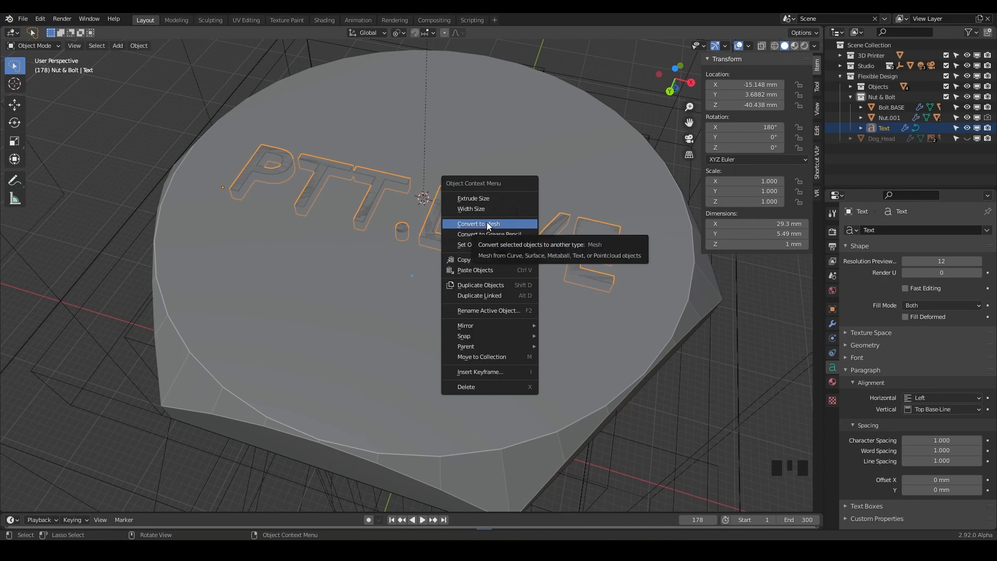
pyautogui.click(509, 224)
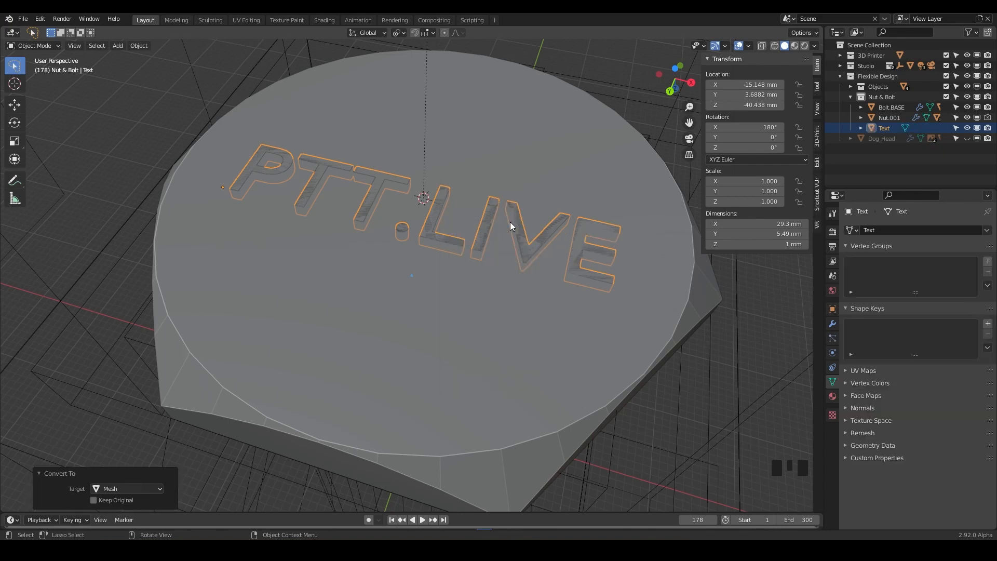
# - Rename the converted text object as PTT.LIVE
pyautogui.tripleClick(888, 128)
pyautogui.write('PTT')
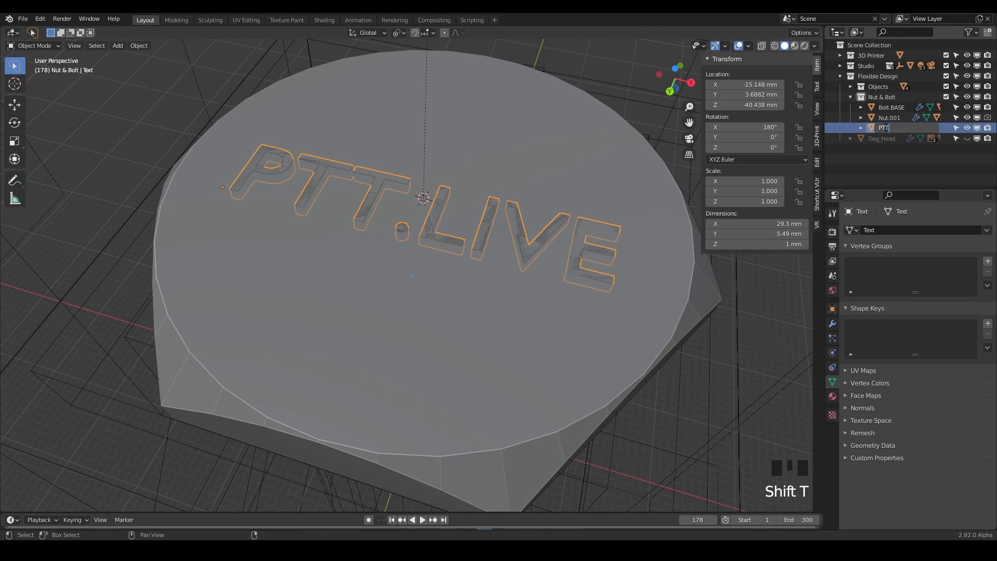
pyautogui.write('.LIVE')
pyautogui.press('Return')
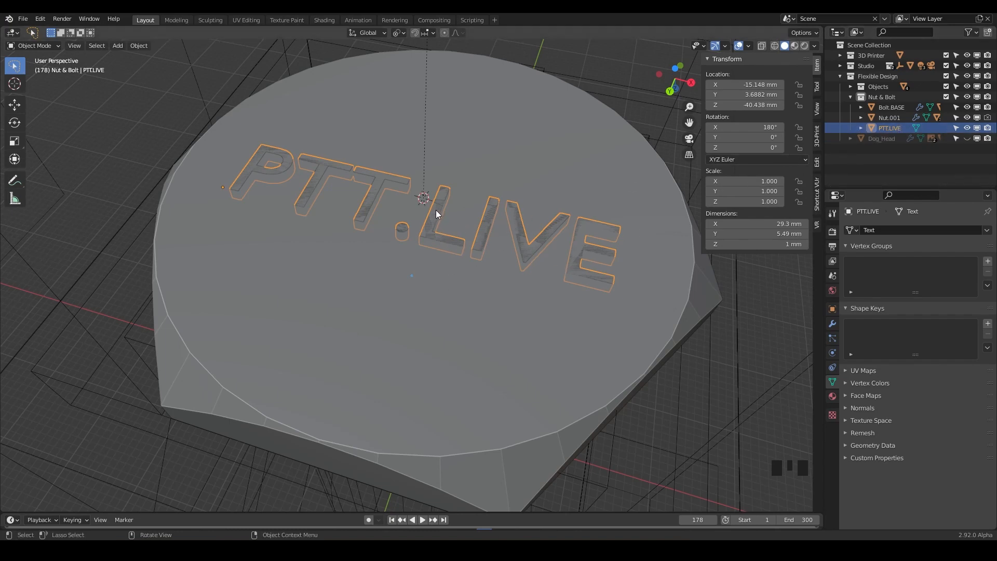
# - Subtract the PTT.LIVE mesh from Bolt.BASE with a Boolean difference
pyautogui.keyDown('shift'); pyautogui.click(323, 333); pyautogui.keyUp('shift')
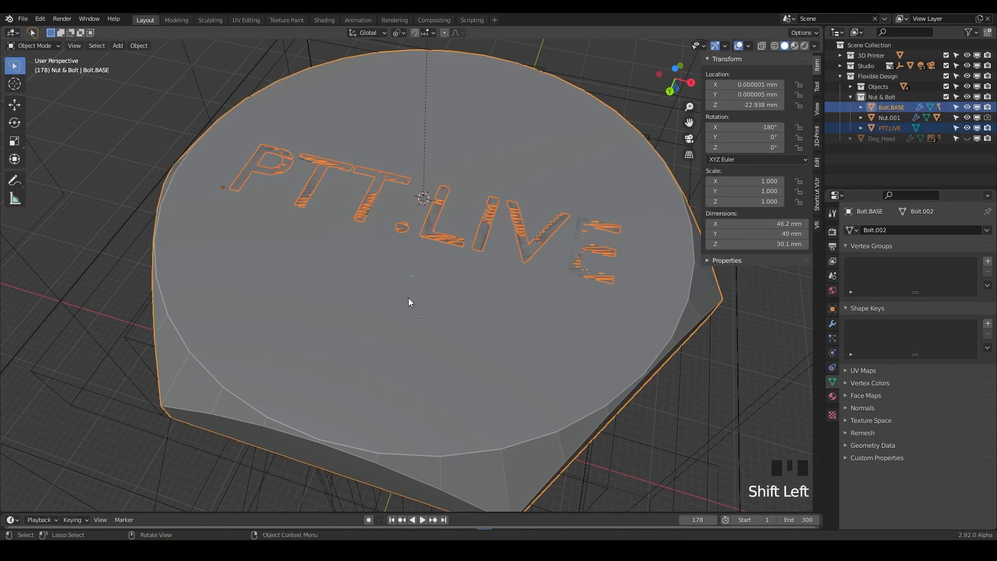
pyautogui.press('ctrl+KP_Subtract')
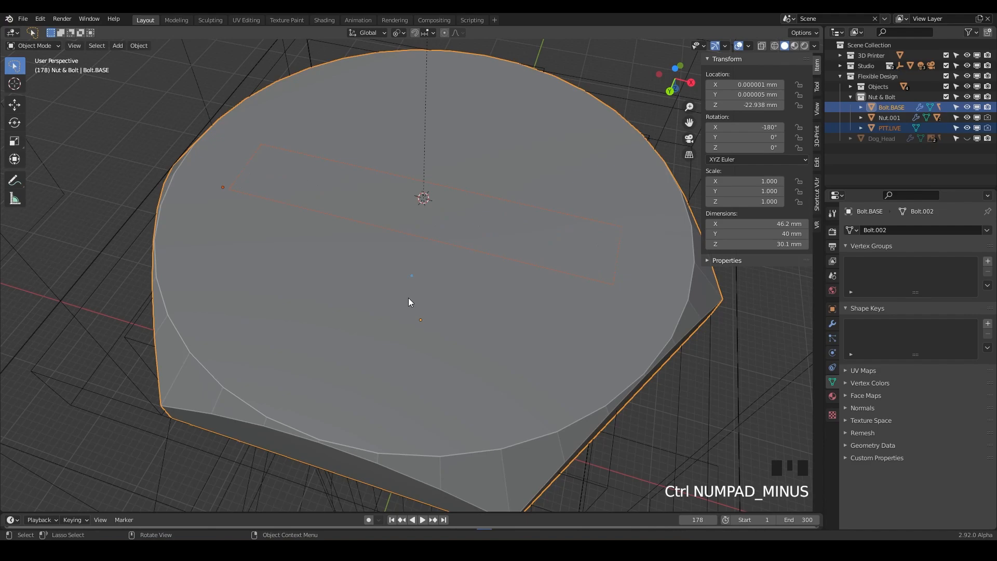
pyautogui.moveTo(413, 290); pyautogui.dragTo(447, 242, button='middle')
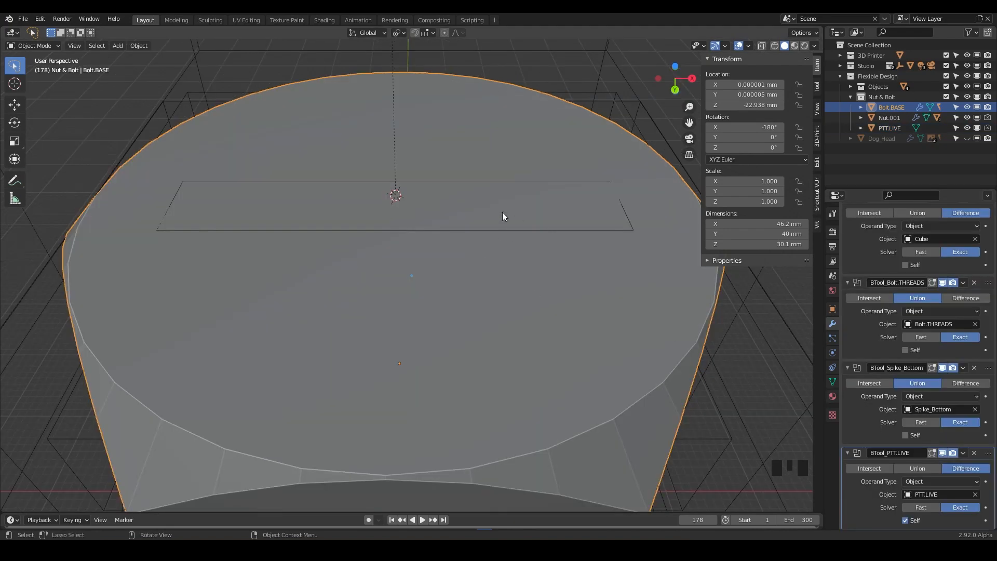
# - Move the PTT.LIVE cutter about -0.072 mm along the global Z axis and check the engraved lettering
pyautogui.click(173, 232)
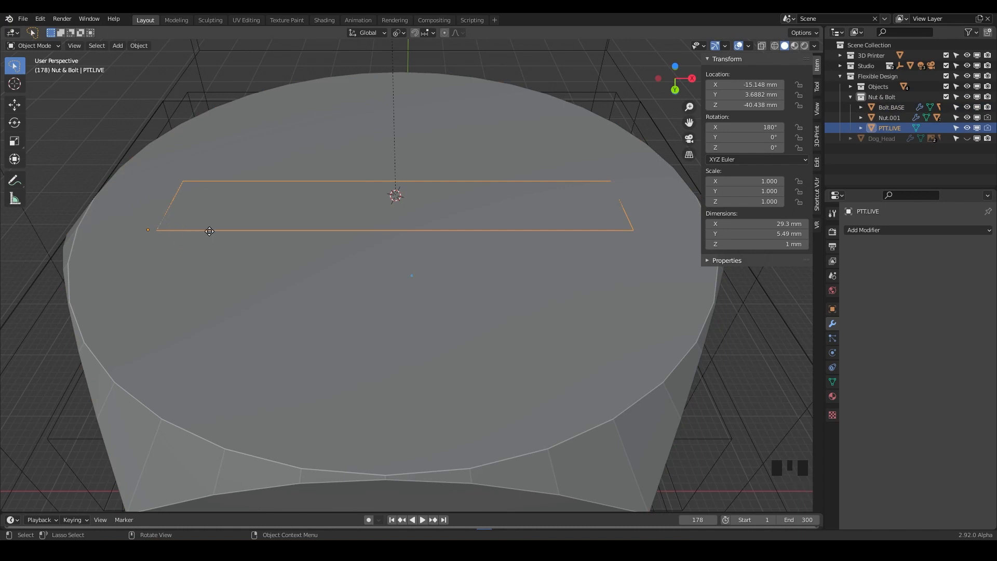
pyautogui.press('g')
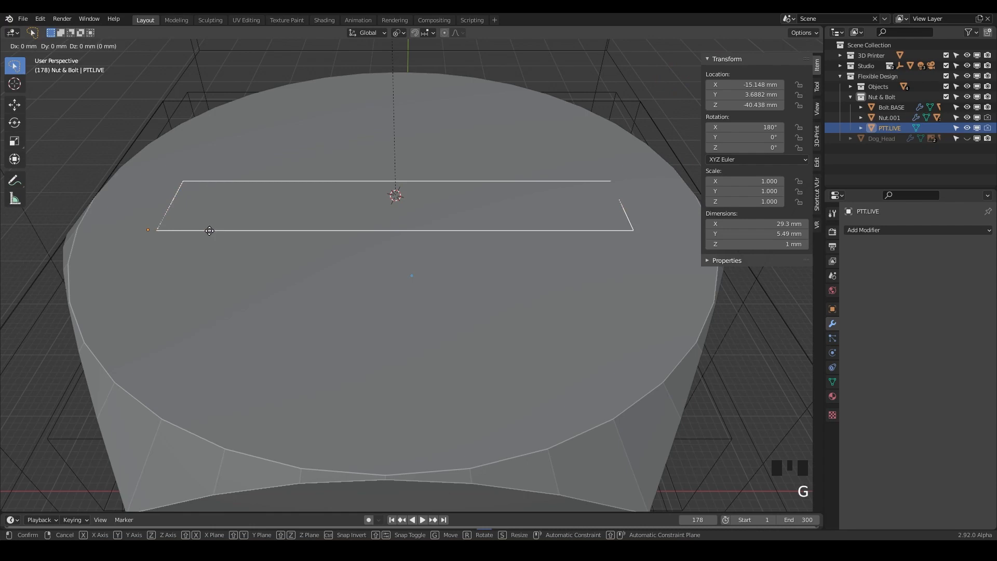
pyautogui.press('z')
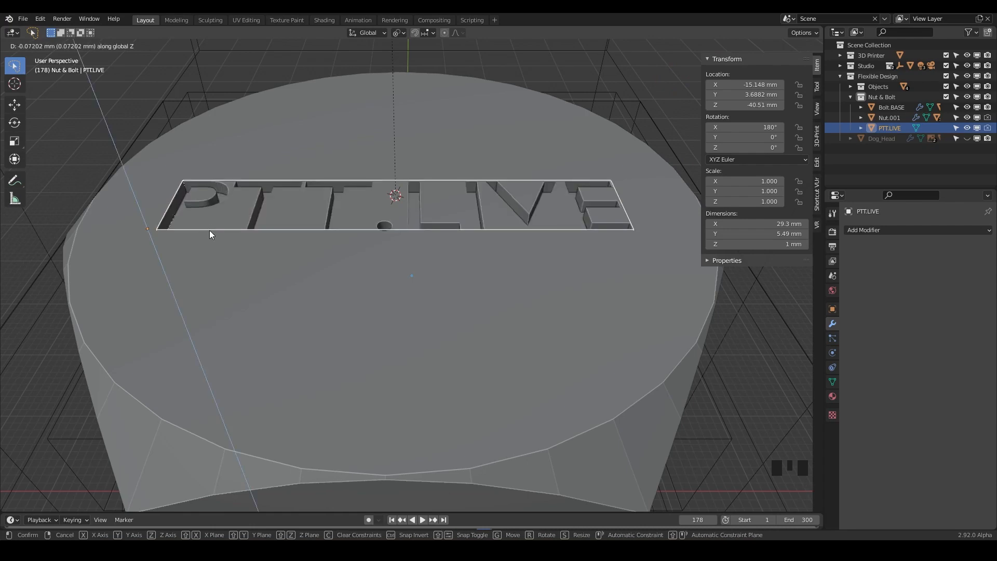
pyautogui.click(210, 229)
pyautogui.moveTo(251, 228); pyautogui.dragTo(307, 285, button='middle')
pyautogui.scroll(2, 355, 282)
pyautogui.scroll(-3, 225, 282)
pyautogui.moveTo(392, 285); pyautogui.dragTo(314, 279, button='middle')
pyautogui.scroll(-2, 396, 312)
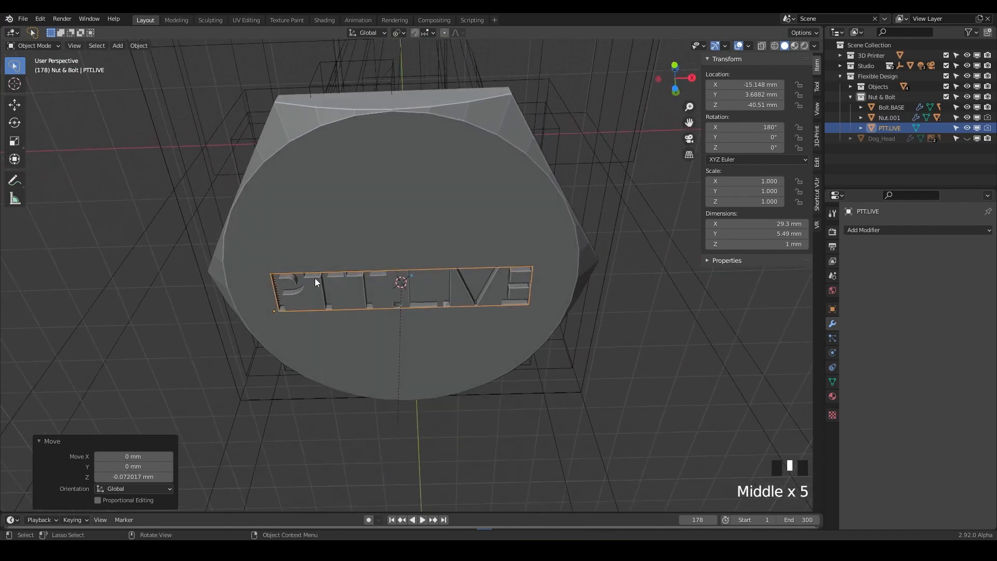
# - Parent PTT.LIVE to Bolt.BASE using the Object option
pyautogui.keyDown('shift'); pyautogui.click(329, 241); pyautogui.keyUp('shift')
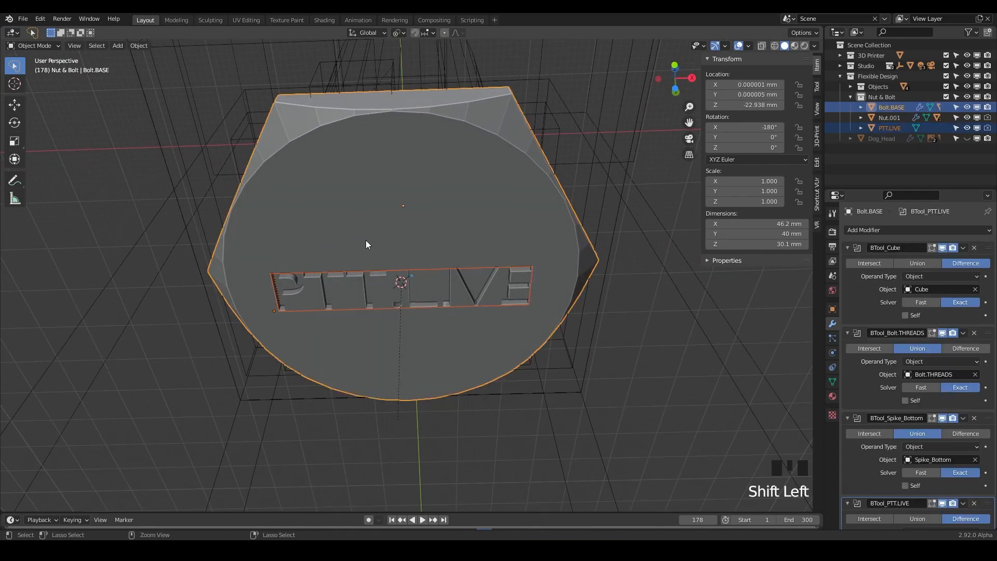
pyautogui.hotkey('ctrl', 'p')
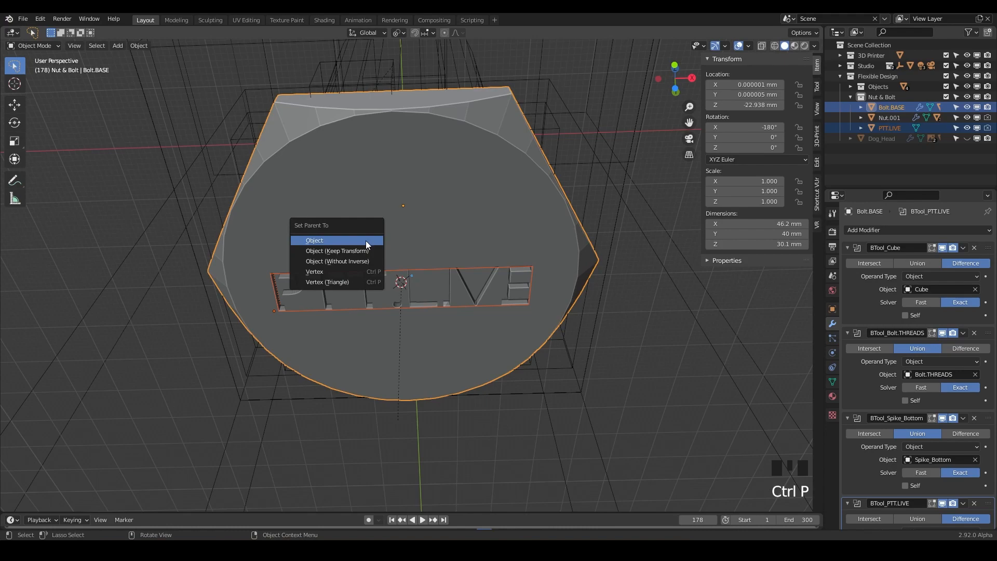
pyautogui.click(366, 240)
pyautogui.moveTo(553, 255); pyautogui.dragTo(541, 339, button='middle')
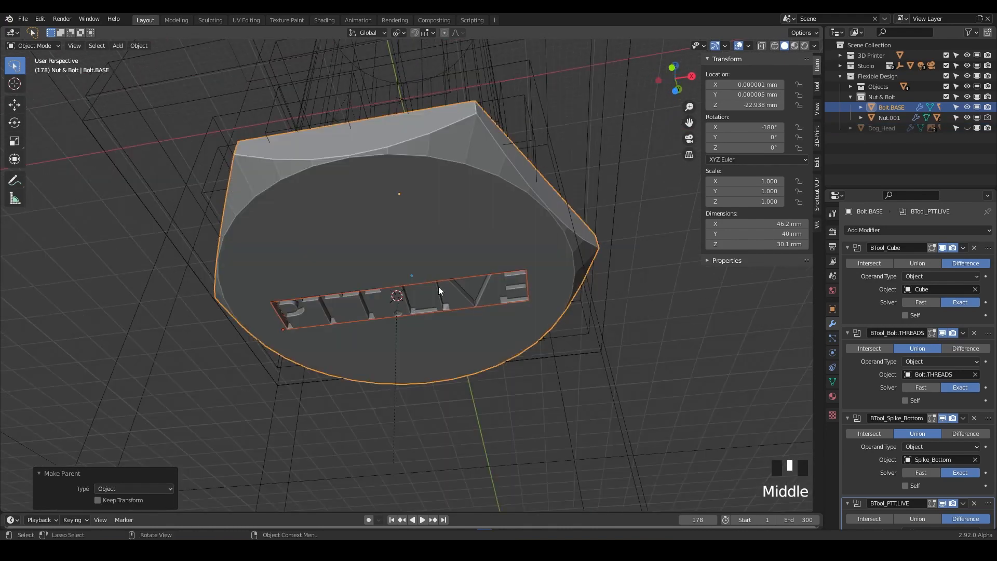
# - Unhide Dog_Head and inspect the engraving on the underside of the assembled model
pyautogui.moveTo(436, 260); pyautogui.dragTo(417, 317, button='middle')
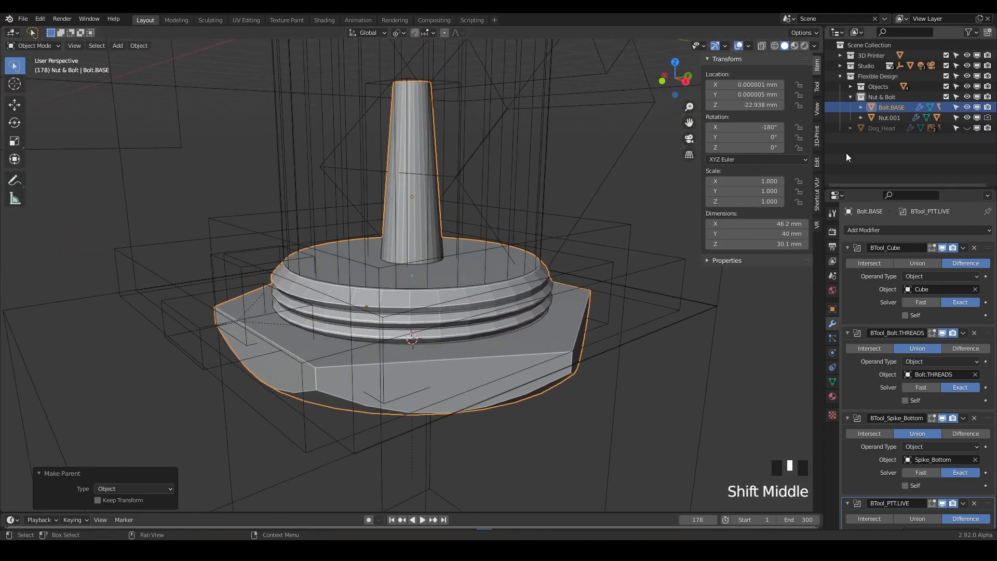
pyautogui.click(965, 128)
pyautogui.scroll(-3, 516, 231)
pyautogui.keyDown('shift'); pyautogui.moveTo(516, 231); pyautogui.dragTo(496, 320, button='middle'); pyautogui.keyUp('shift')
pyautogui.scroll(-3, 454, 288)
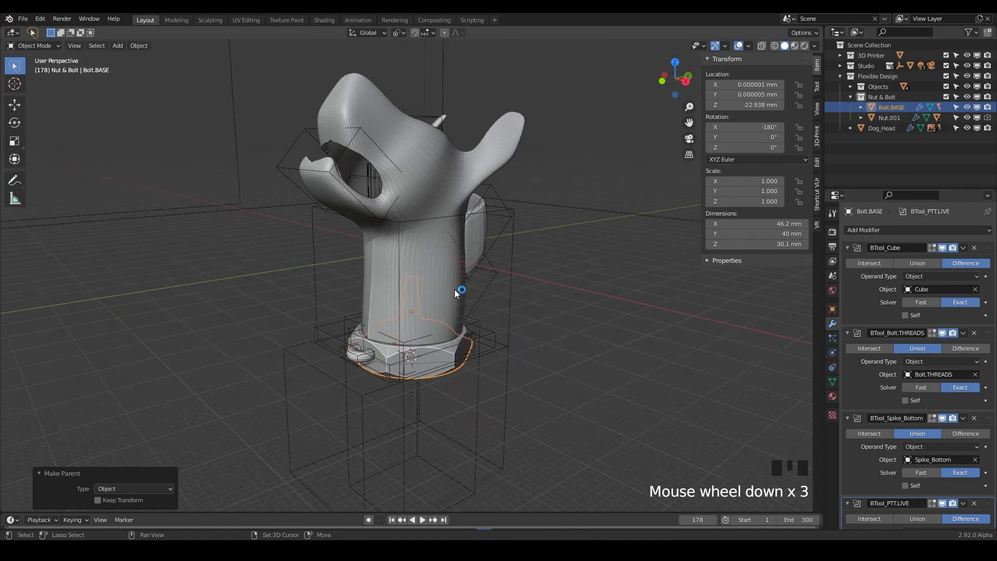
pyautogui.moveTo(457, 363)
pyautogui.mouseDown(button='middle')
pyautogui.moveTo(456, 335)
pyautogui.moveTo(410, 292)
pyautogui.moveTo(423, 288)
pyautogui.moveTo(441, 320)
pyautogui.moveTo(431, 360)
pyautogui.moveTo(442, 353)
pyautogui.mouseUp(button='middle')
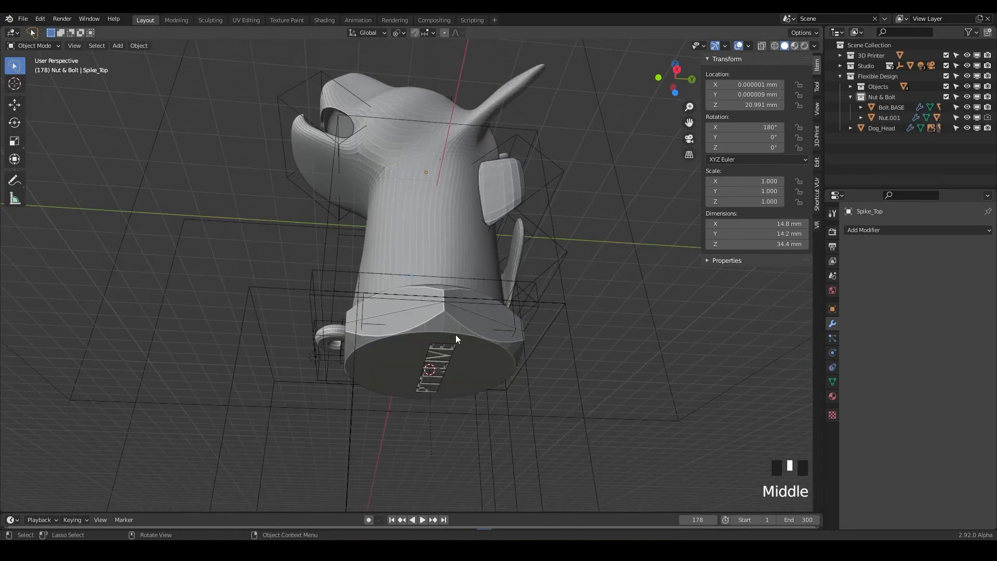
pyautogui.scroll(2, 456, 334)
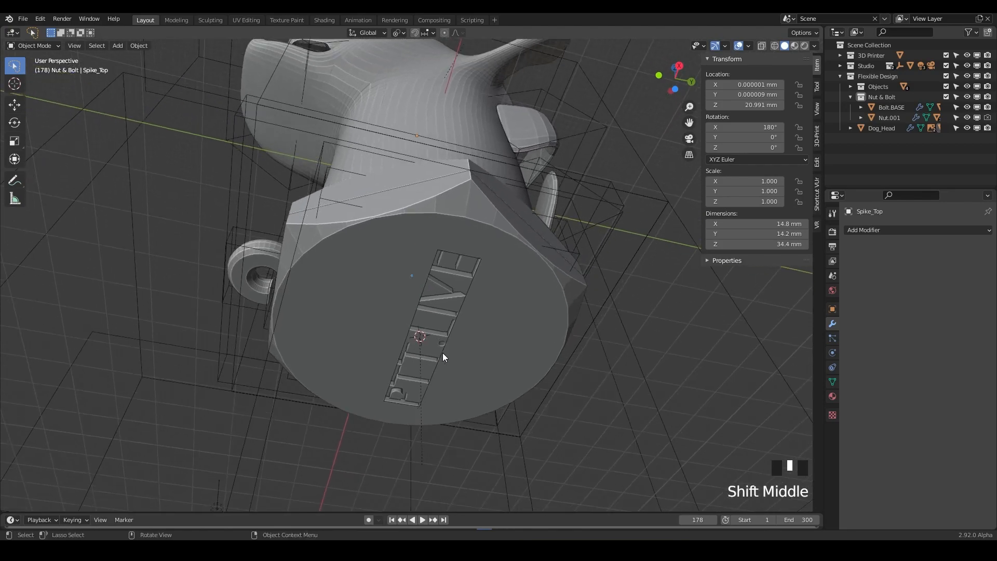